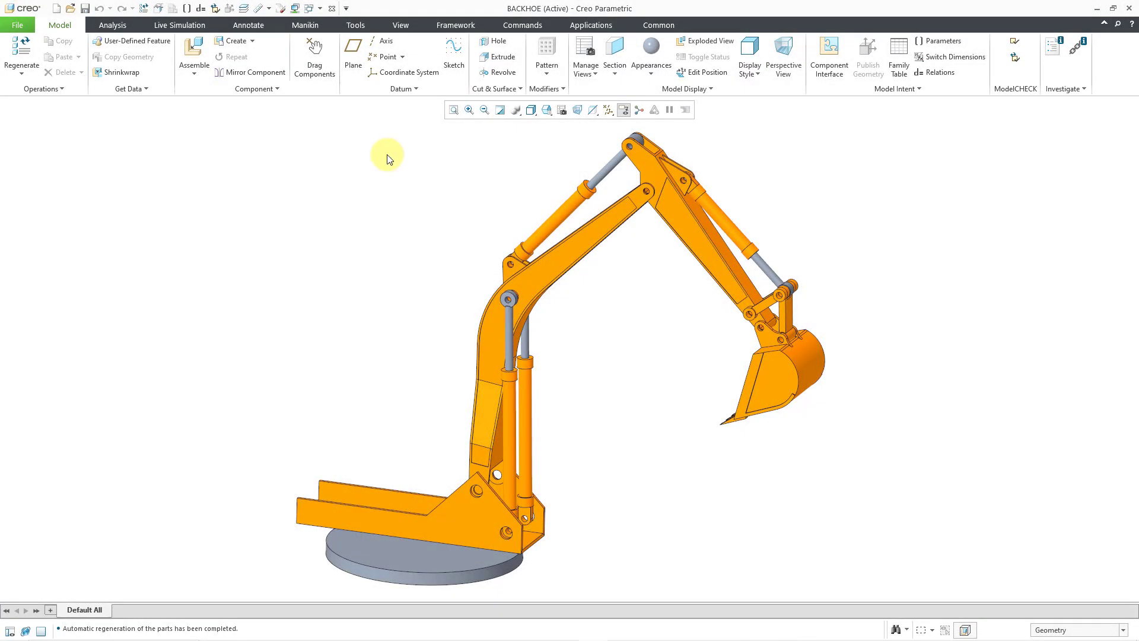
Drag the bucket to raise the backhoe arm, then revert to the original pose
click(314, 58)
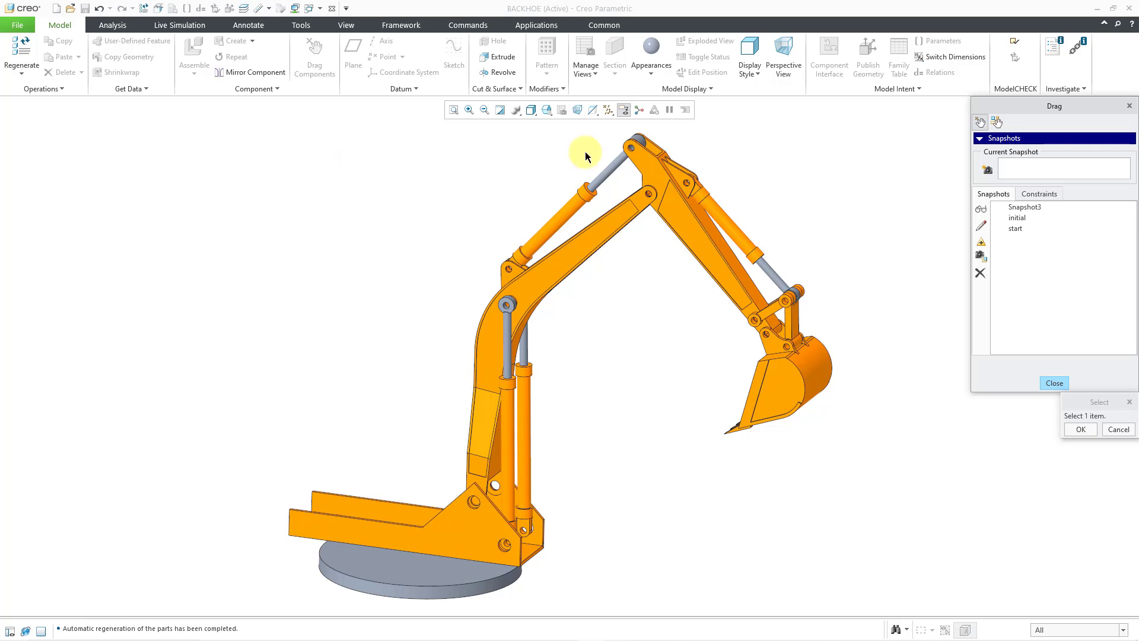
click(777, 420)
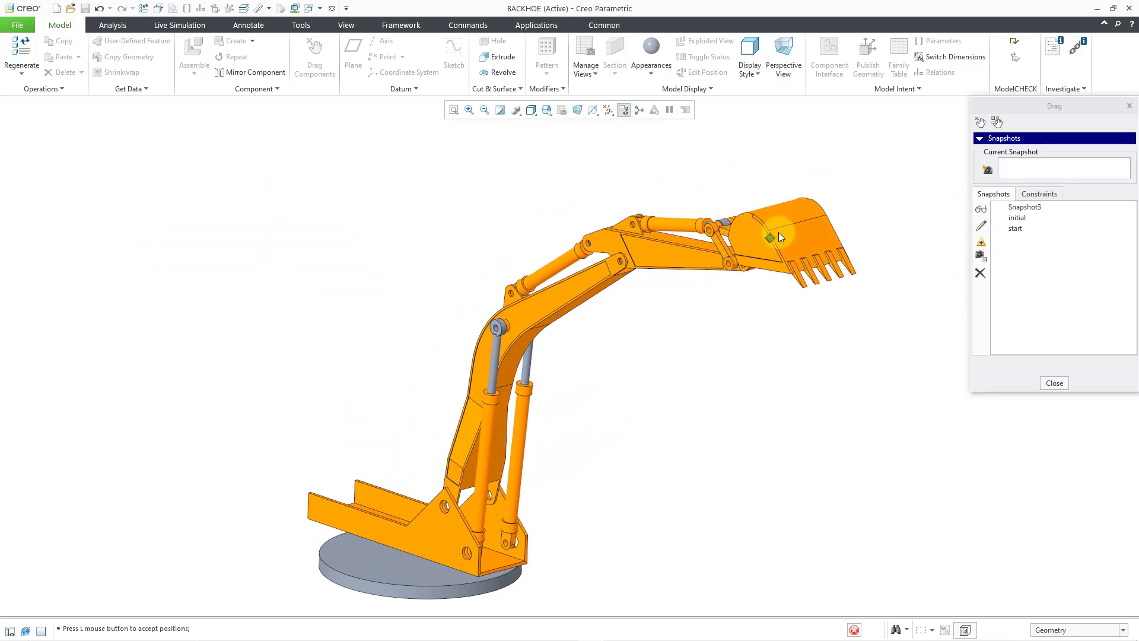
middle_click(781, 227)
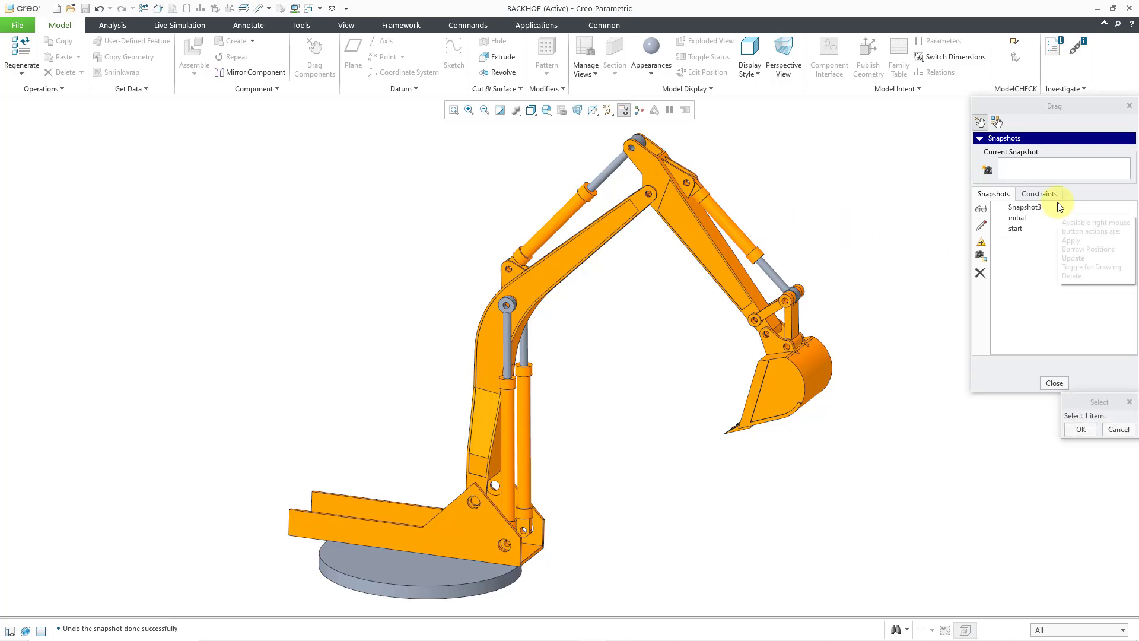
Add an Align constraint between the bucket's bottom face and the base surface
click(1039, 194)
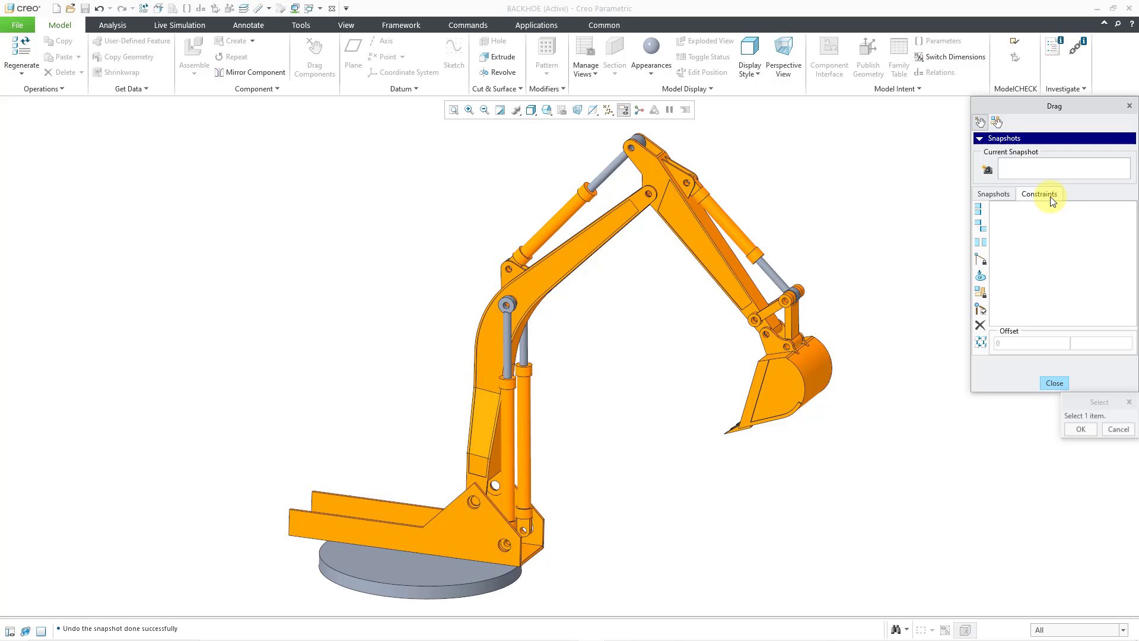
click(981, 214)
click(821, 402)
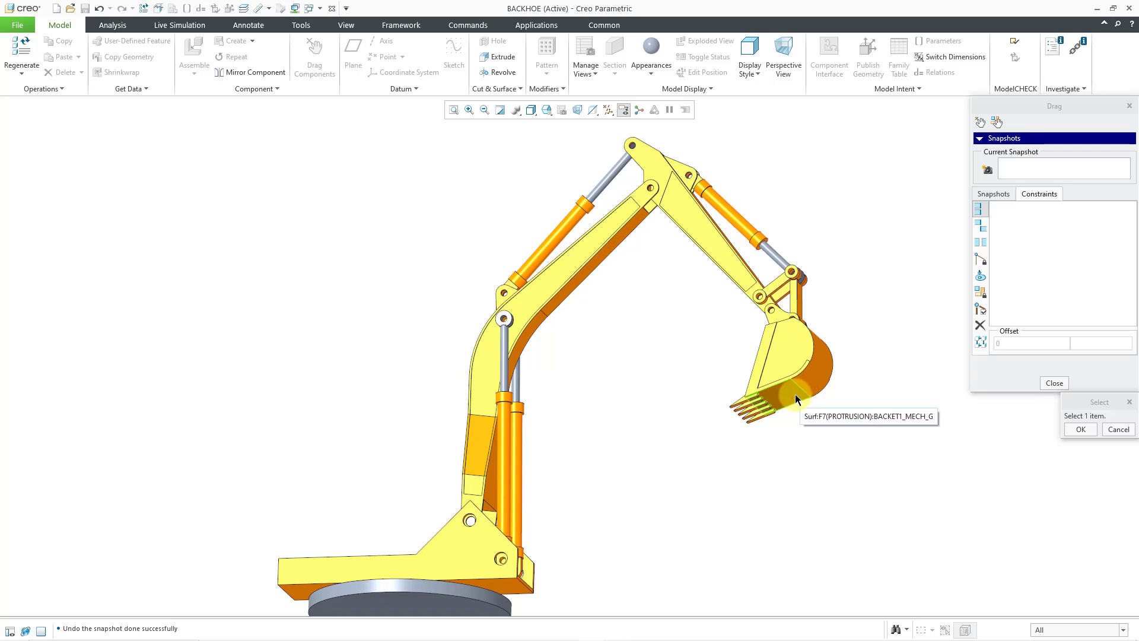
click(796, 395)
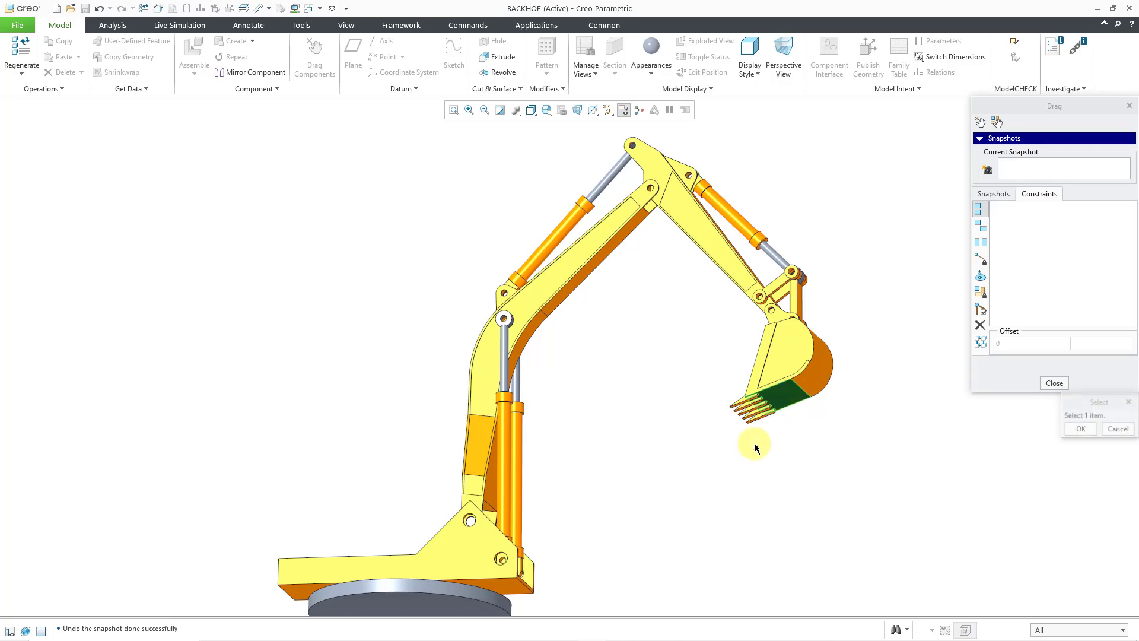
click(511, 586)
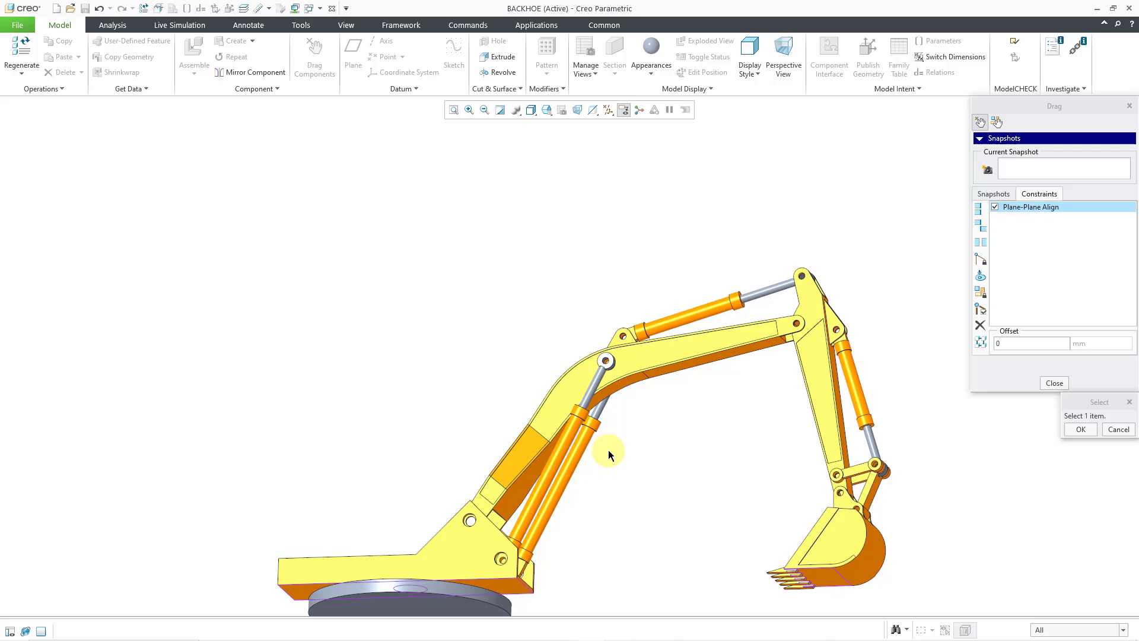
scroll(647, 522, down, 2)
scroll(674, 552, up, 2)
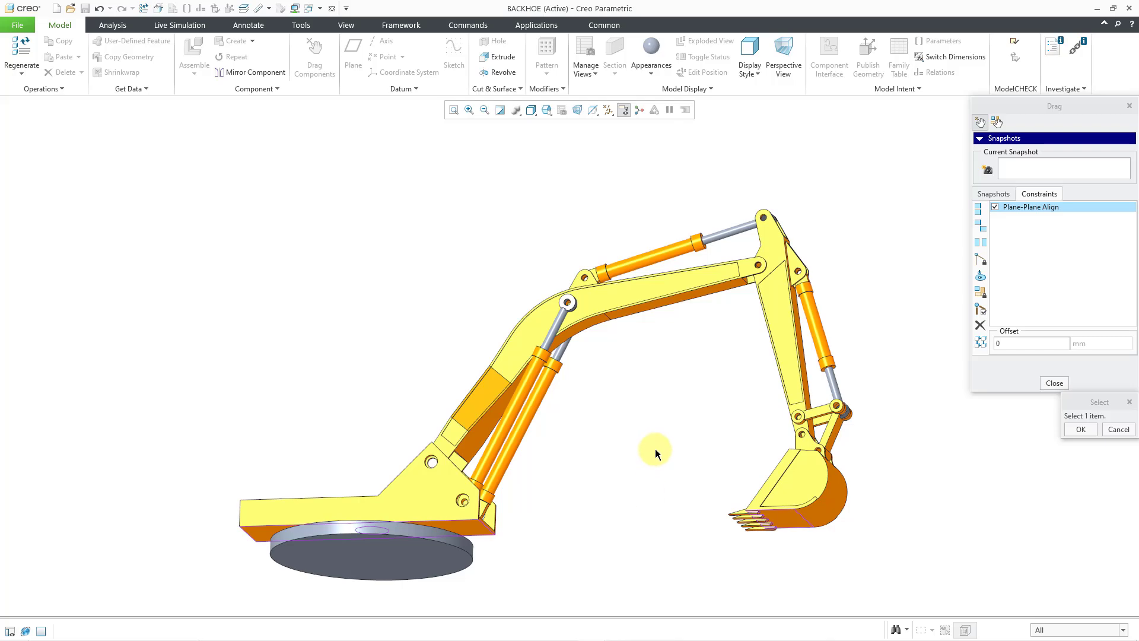
Drag the boom and stick into new poses, revert to the earlier pose, and close Drag
middle_drag(669, 382, 670, 428)
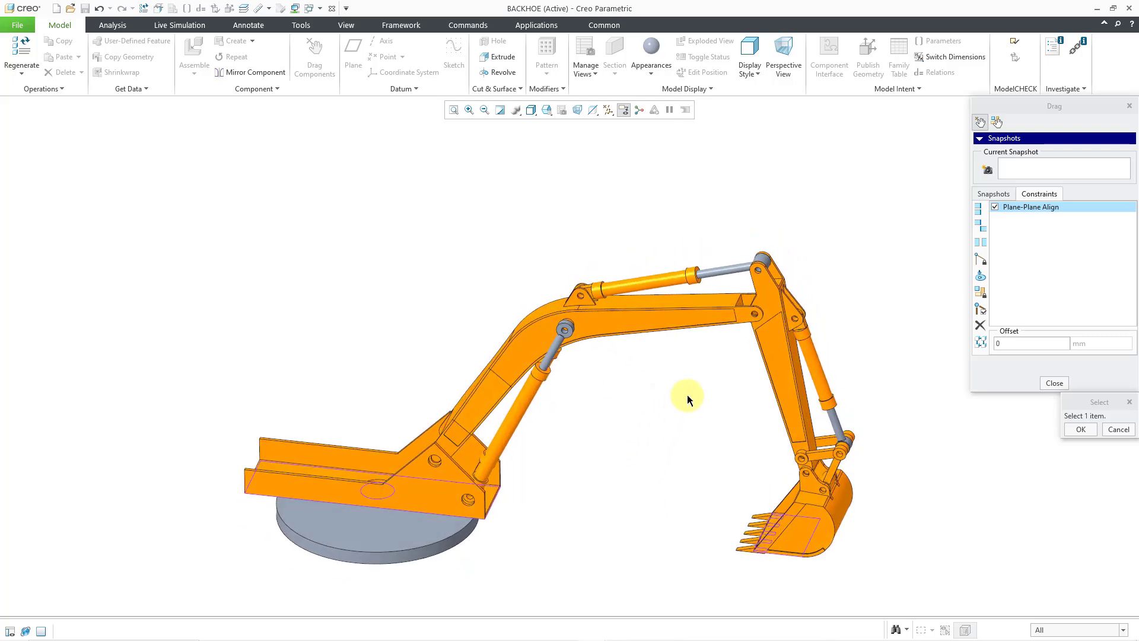
click(696, 327)
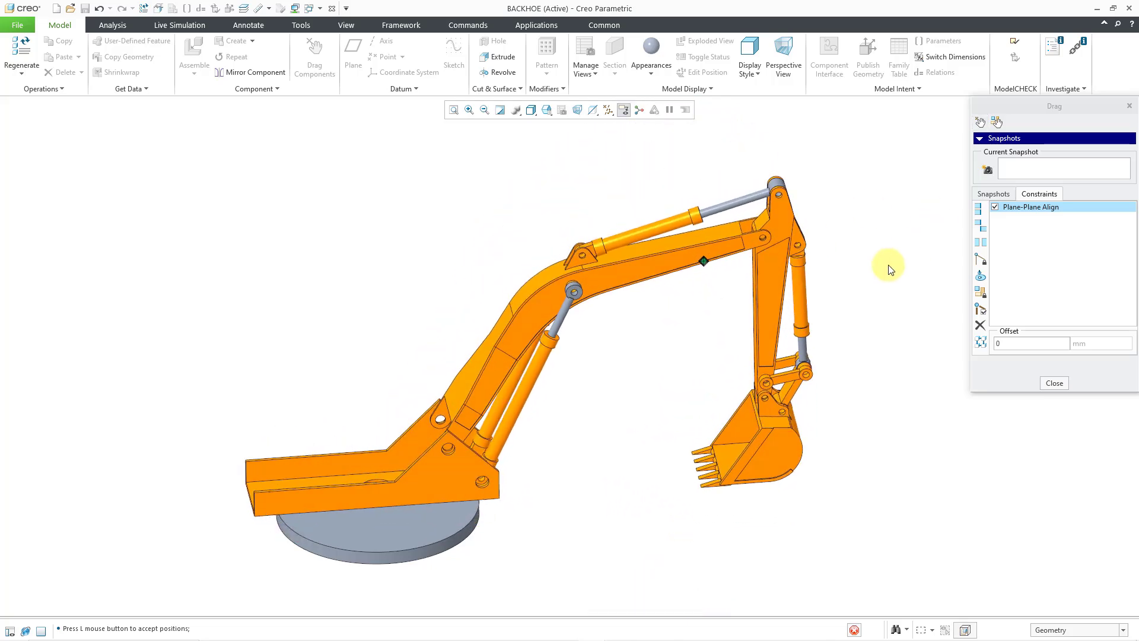
click(774, 319)
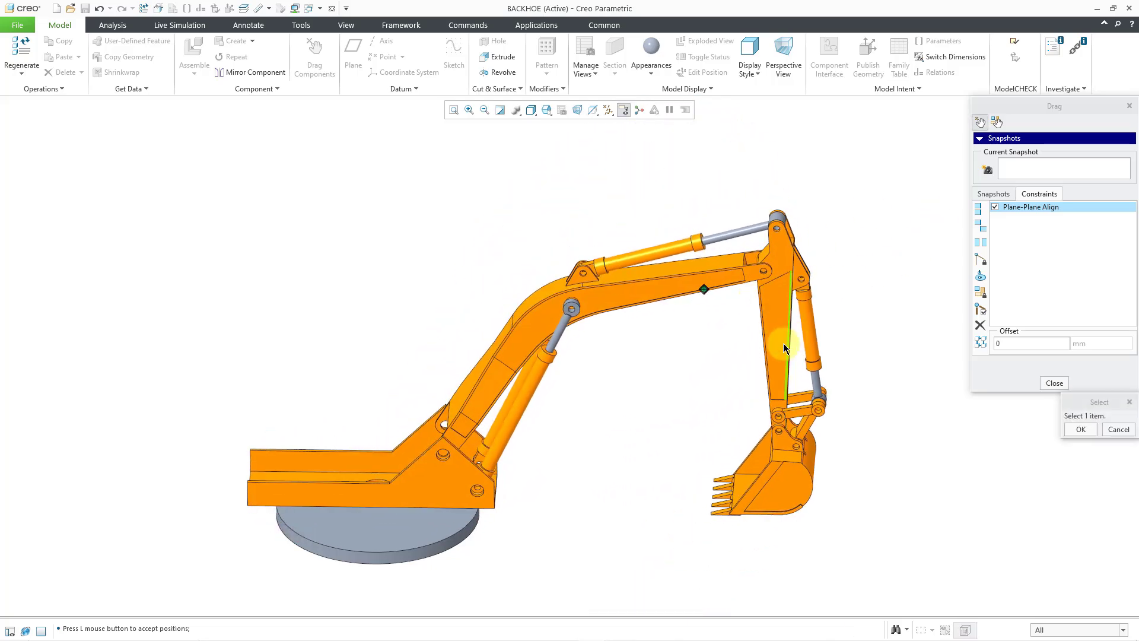
click(788, 347)
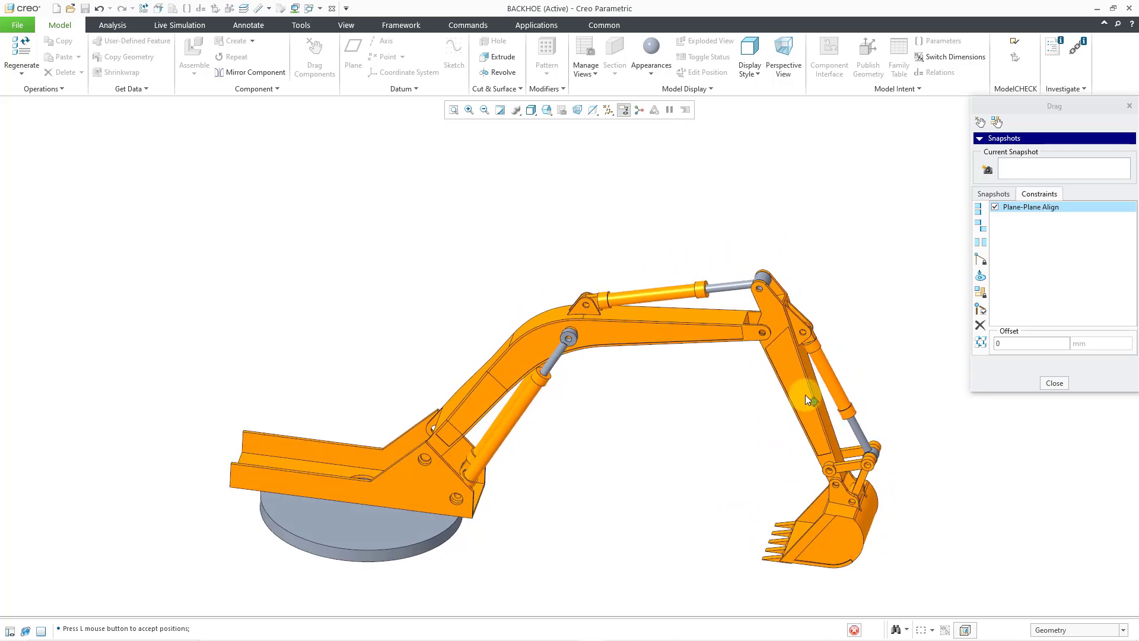
middle_click(808, 386)
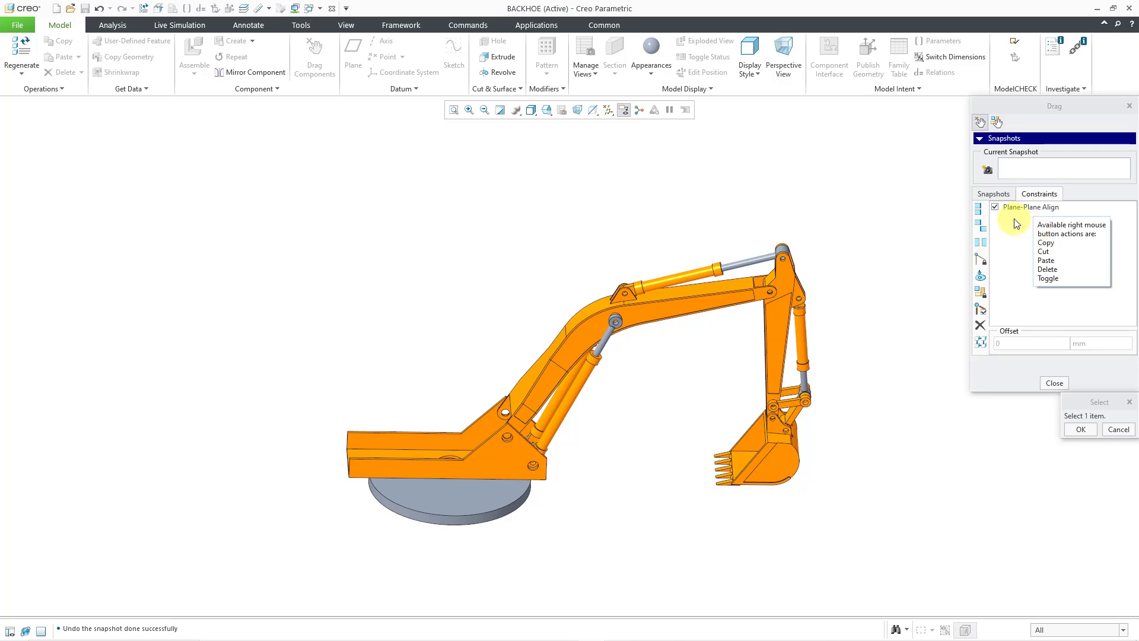
click(1053, 383)
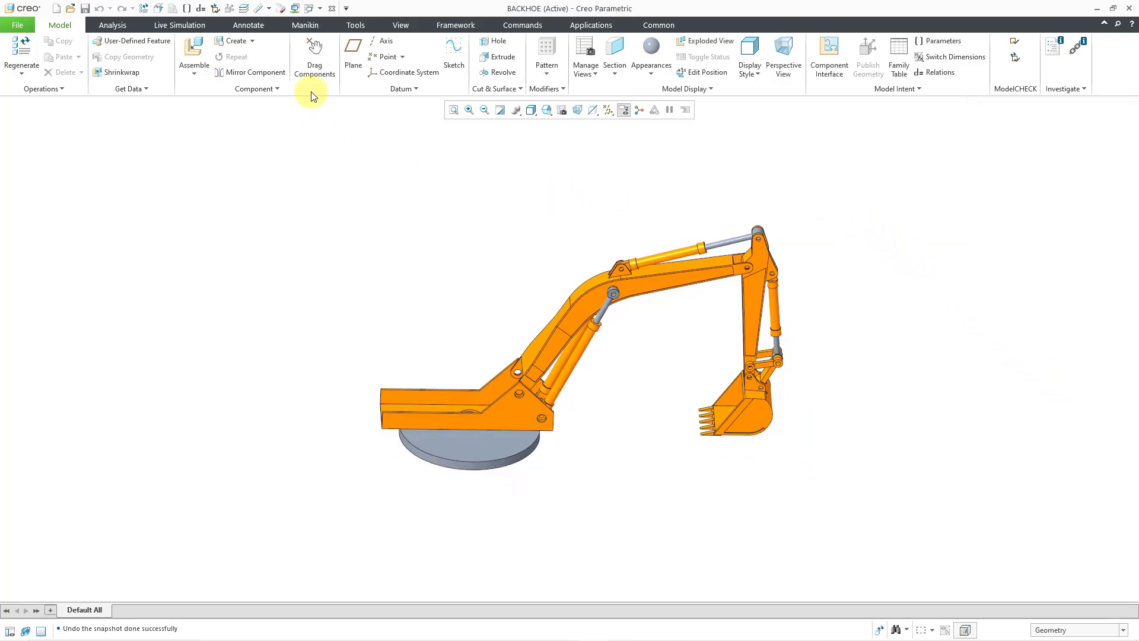
Restart the drag session and align the bucket teeth with the base's bottom surface
click(314, 54)
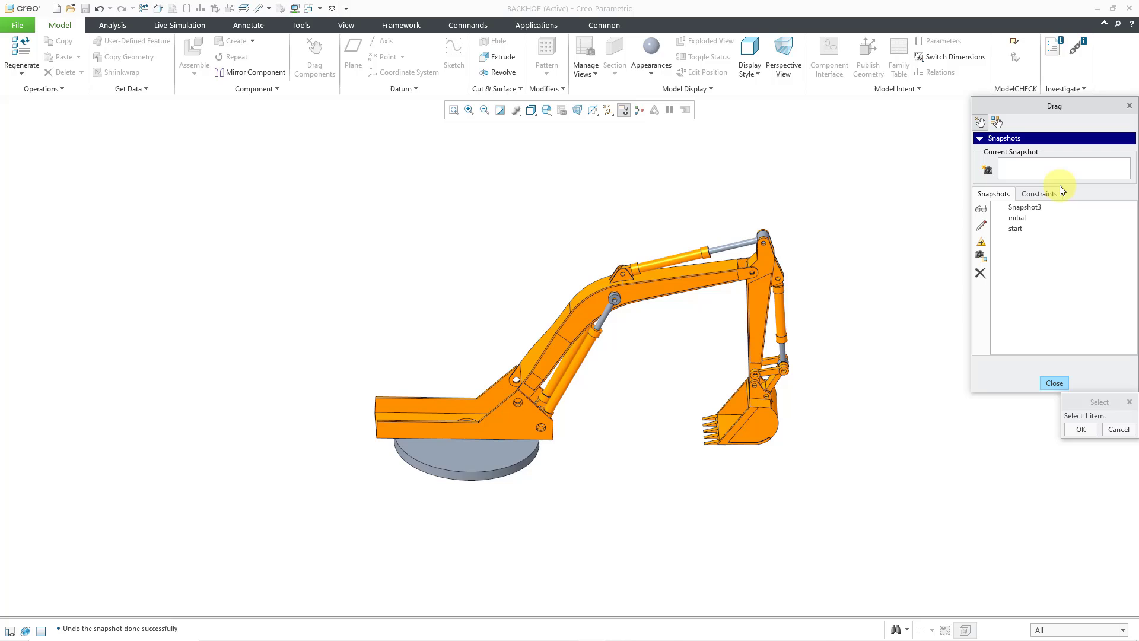
click(1044, 194)
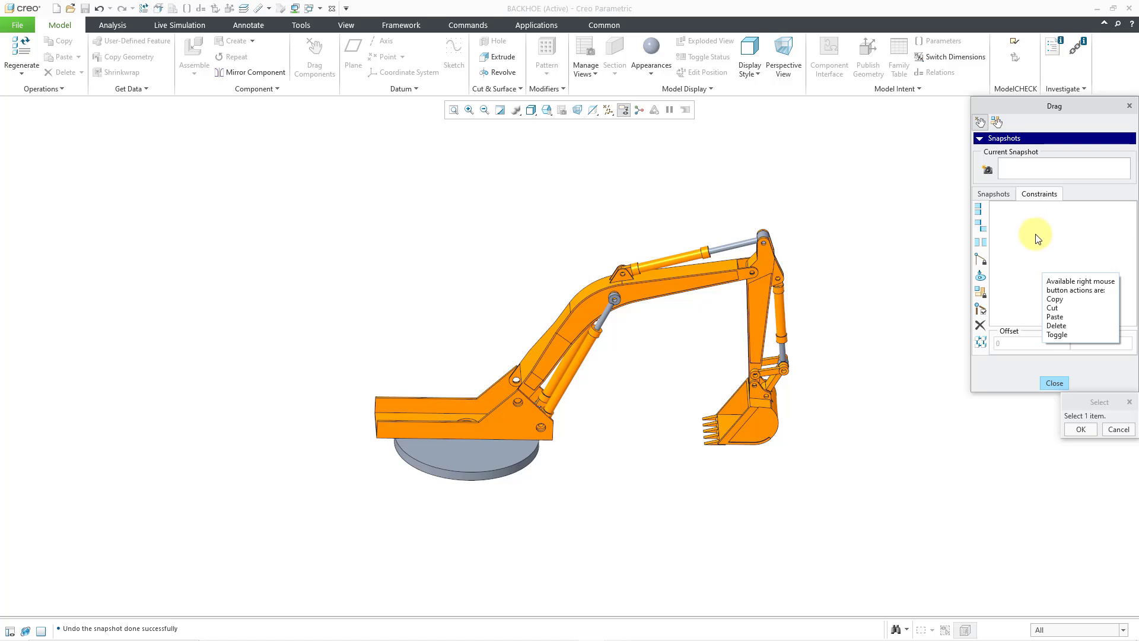
click(985, 212)
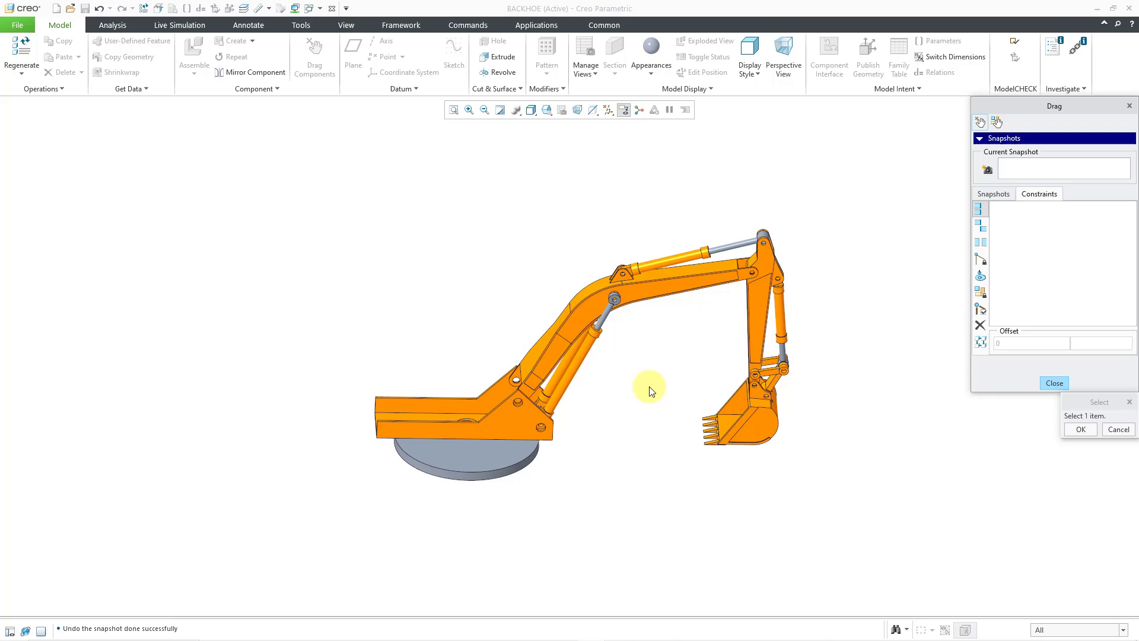
mouse_move(650, 384)
mouse_down()
mouse_move(646, 341)
mouse_move(641, 350)
mouse_up()
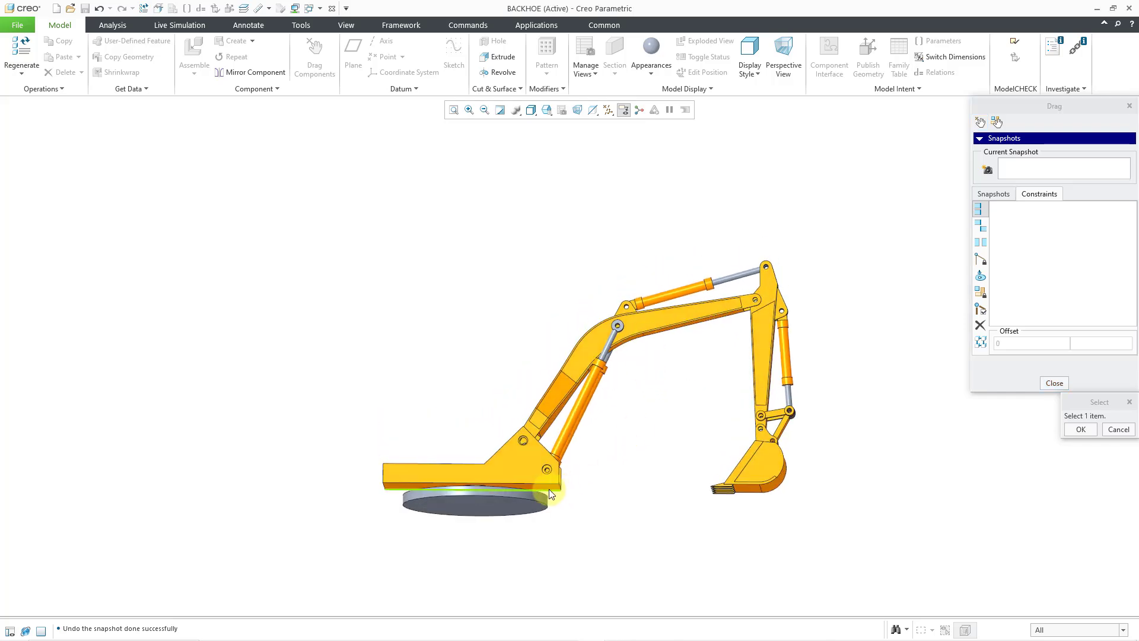
scroll(550, 493, up, 5)
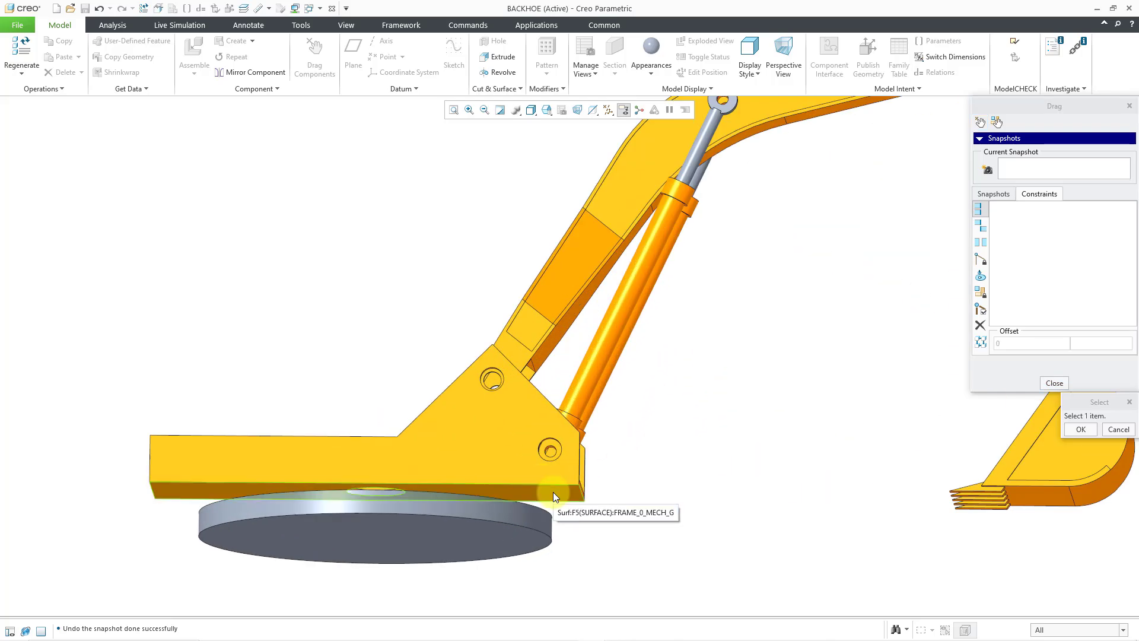
click(1016, 498)
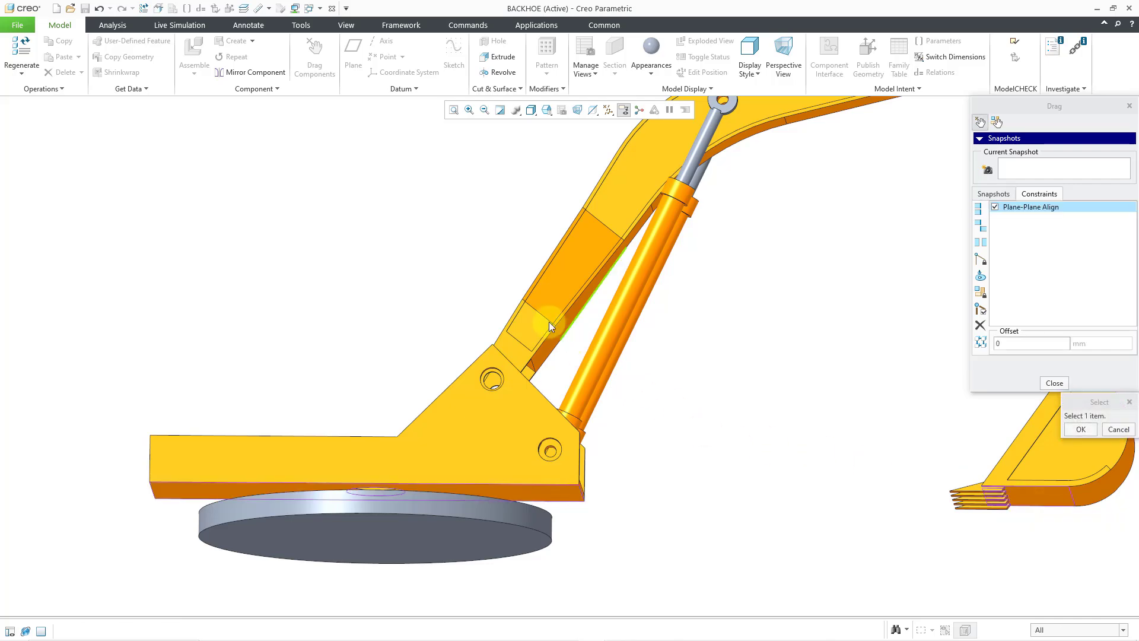
Drag the bucket cylinder to move the arm and bucket into a new position
middle_drag(690, 303, 688, 374)
scroll(757, 176, up, 2)
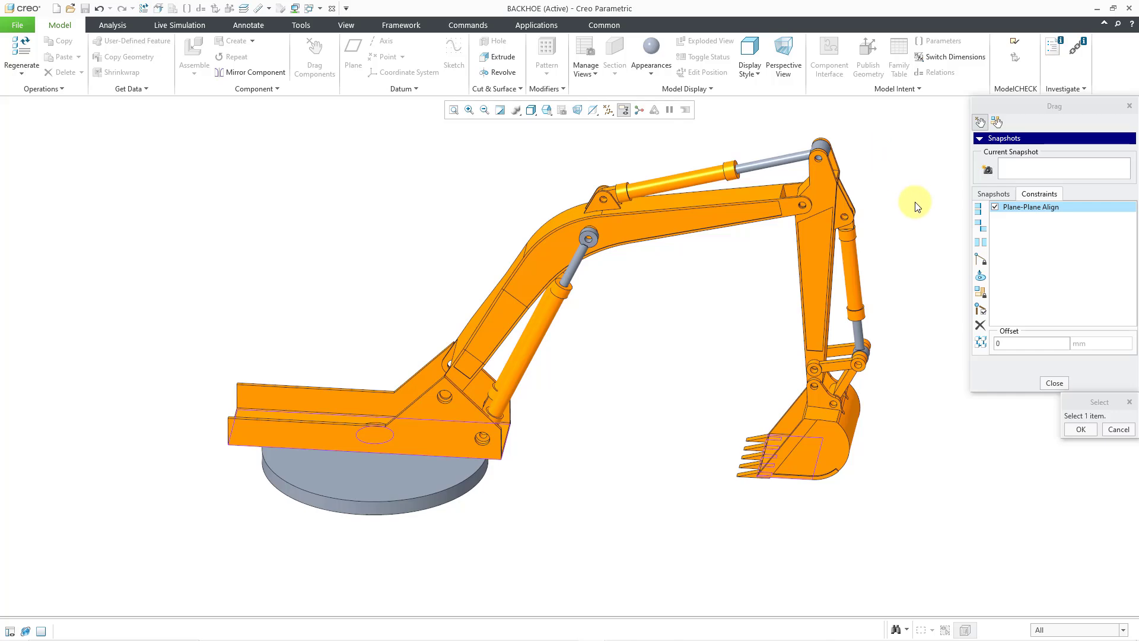
click(858, 307)
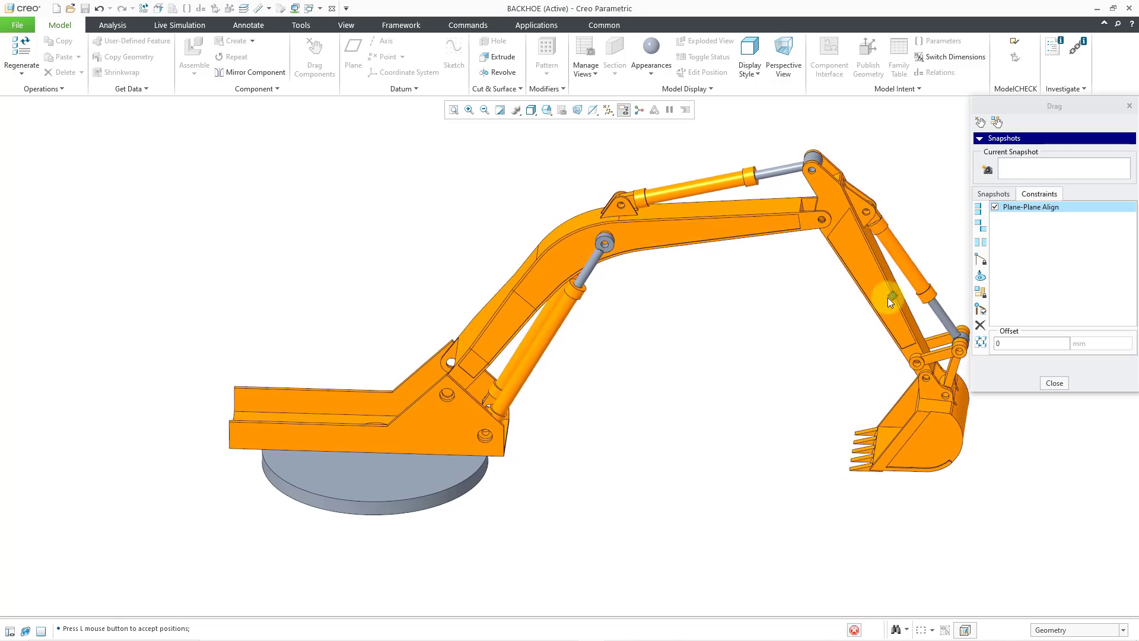
click(891, 297)
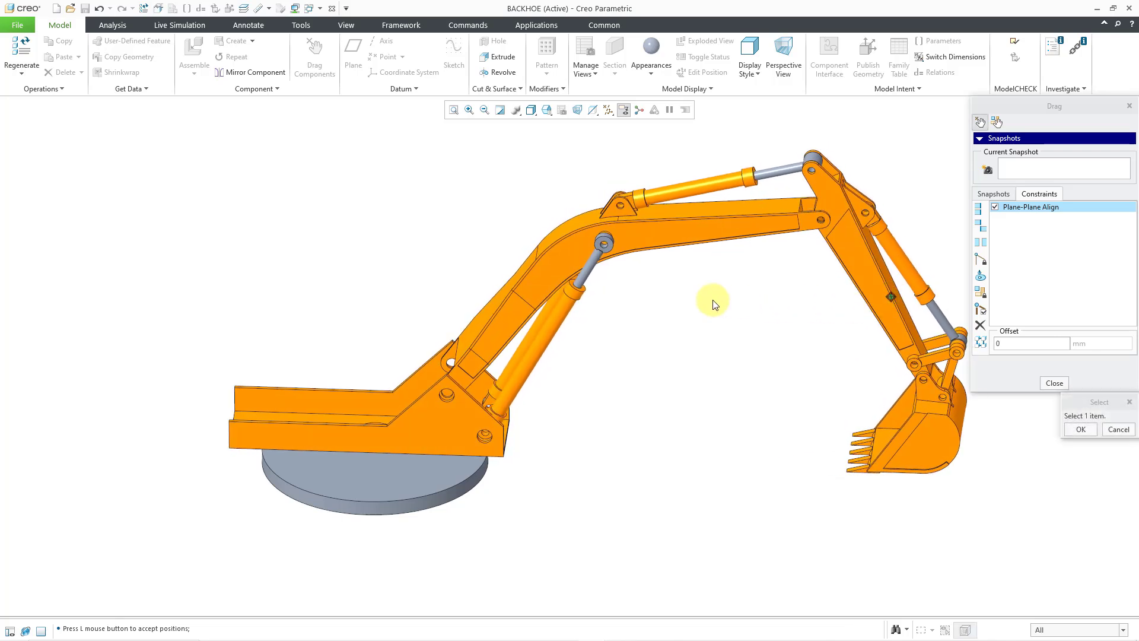
scroll(557, 258, down, 2)
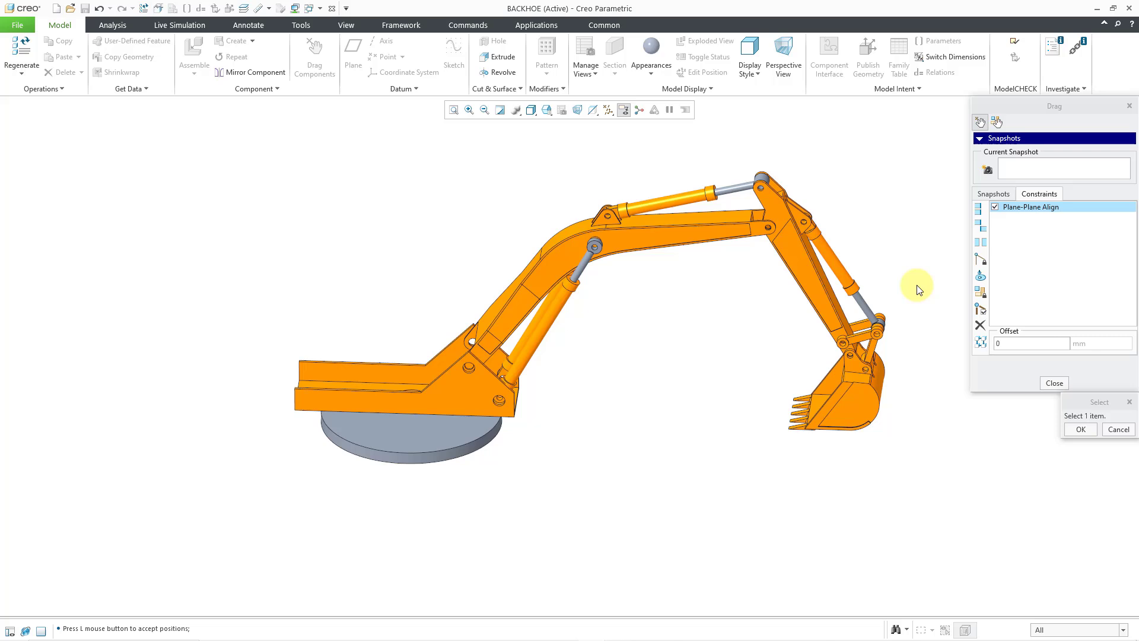
Disable Plane-Plane Align, lift the bucket freely, then re-enable the alignment
click(995, 207)
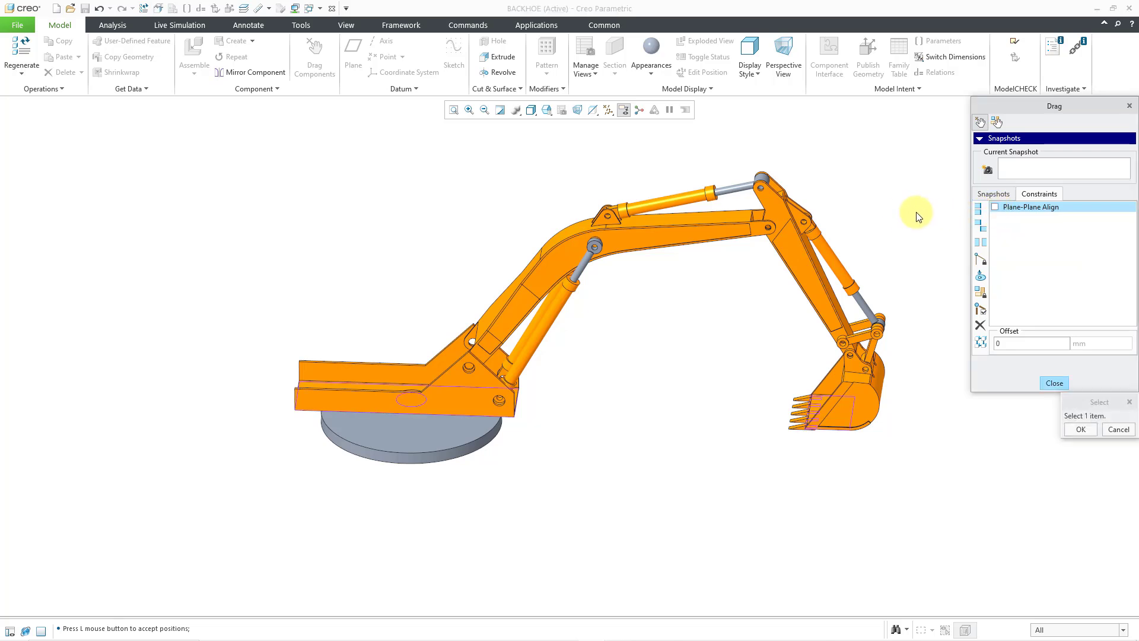
click(880, 395)
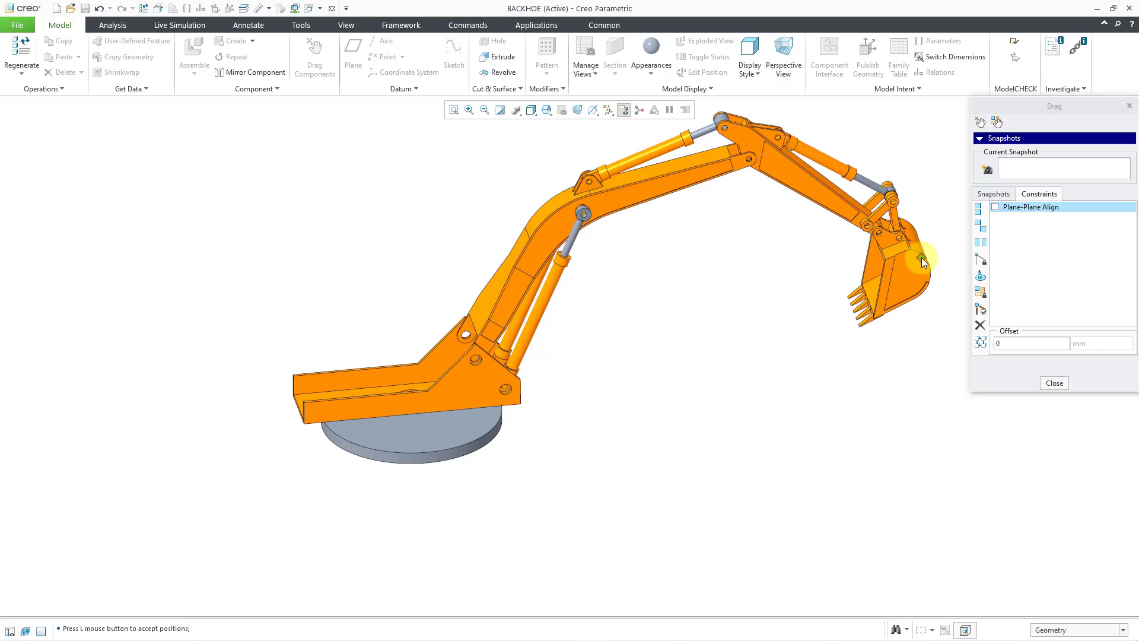
click(923, 261)
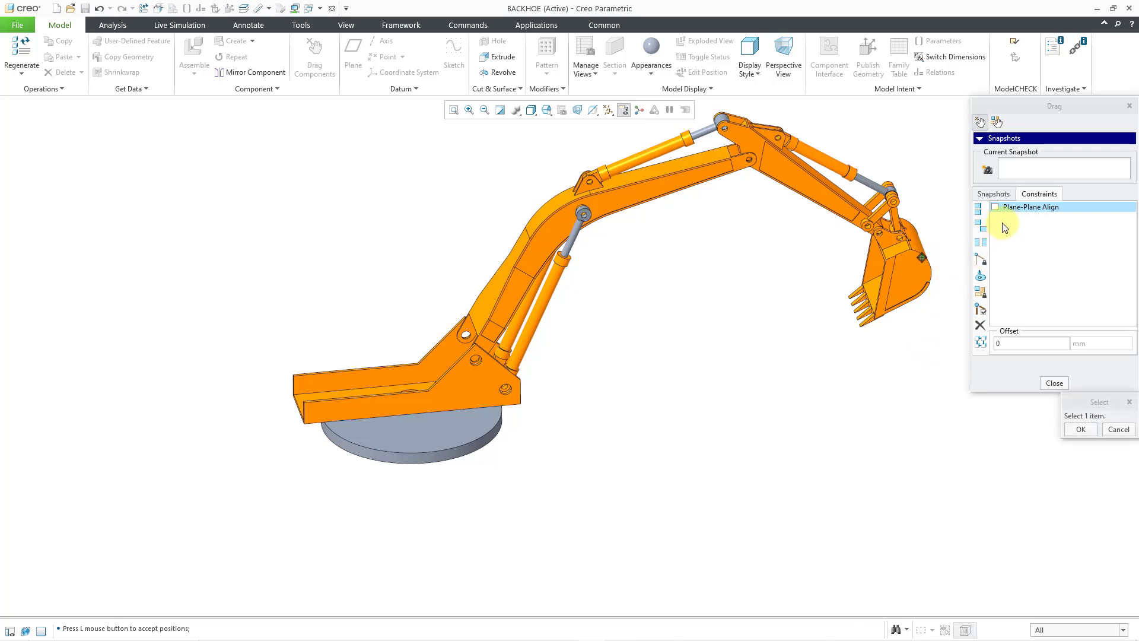
click(995, 208)
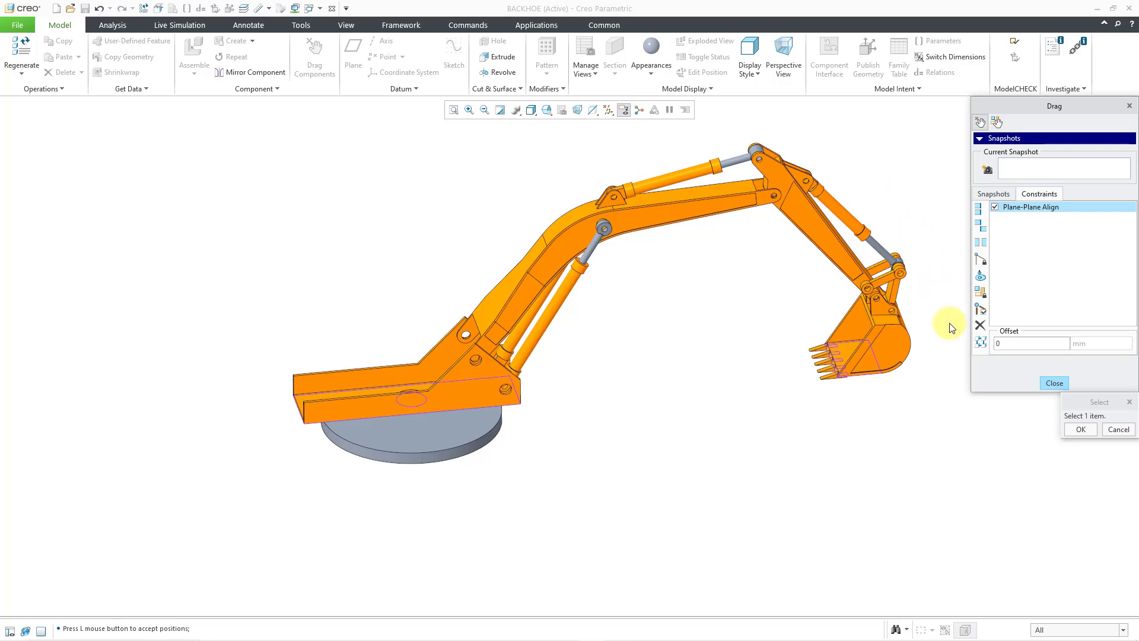
Replace the Plane-Plane Align with a new alignment between the base and bucket teeth surfaces
click(981, 326)
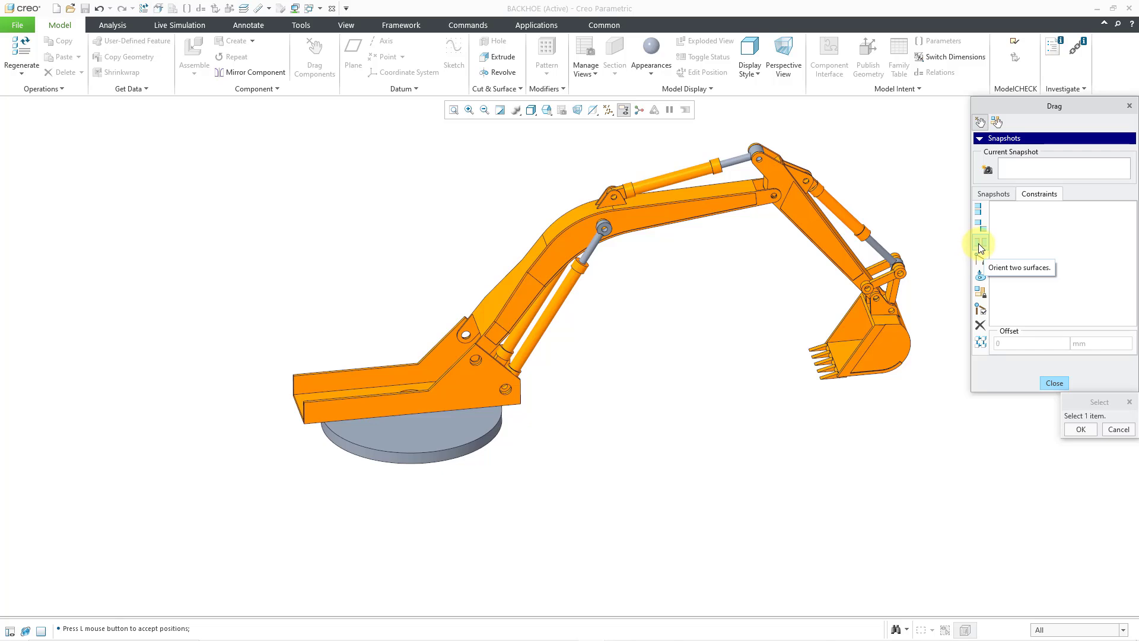
click(982, 211)
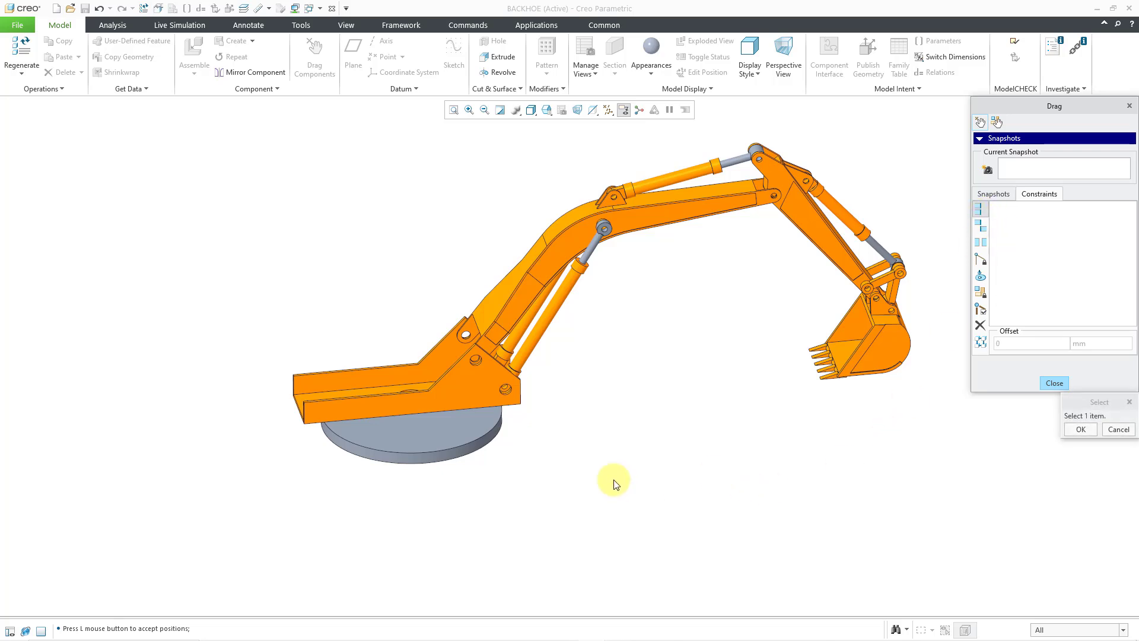
click(479, 400)
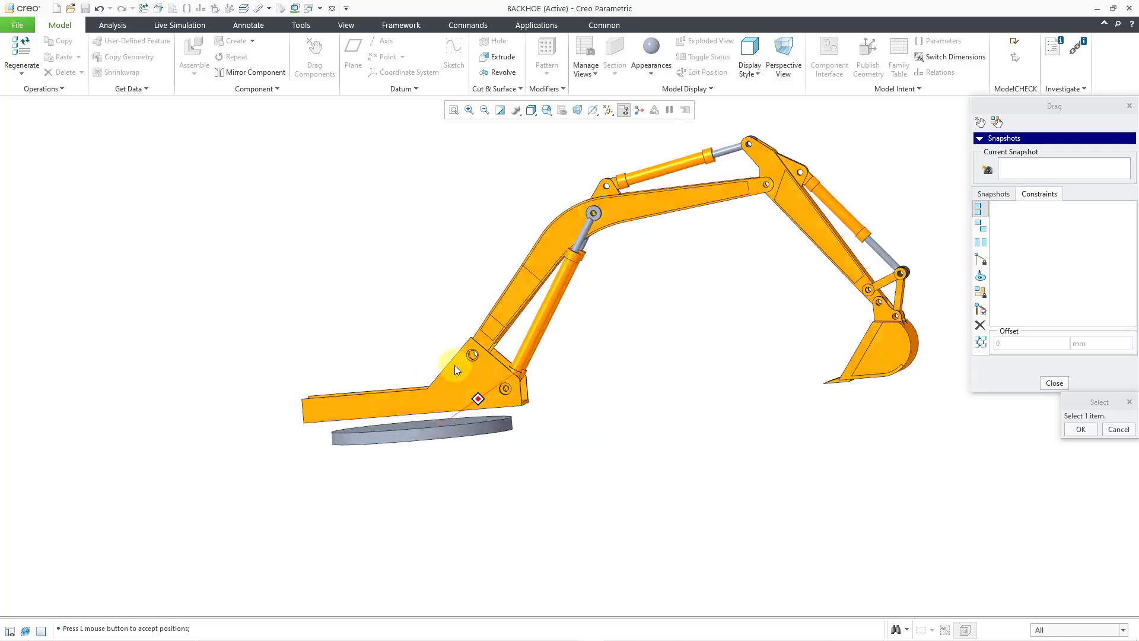
click(503, 410)
click(865, 370)
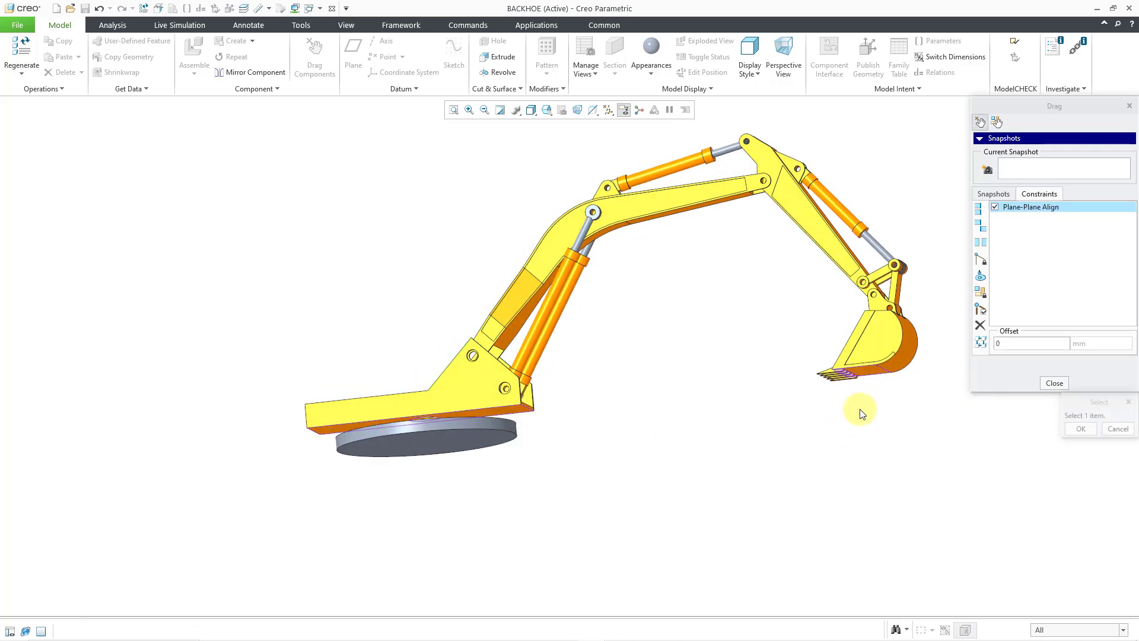
Set the alignment offset, entering 20 and then -100
right_click(1038, 217)
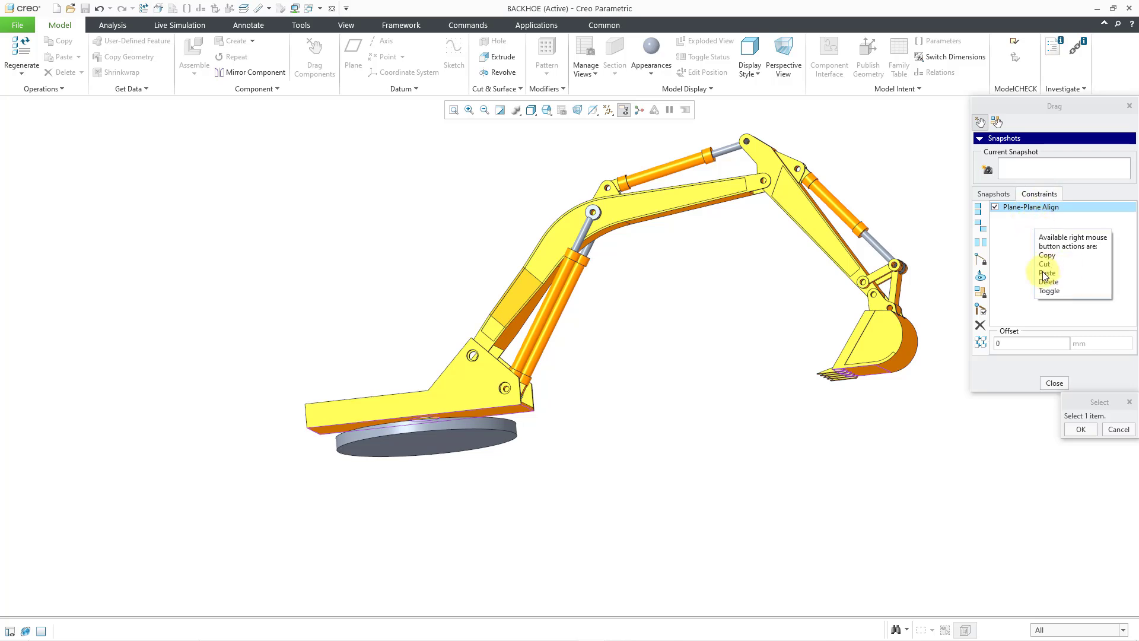
click(1008, 348)
click(1005, 344)
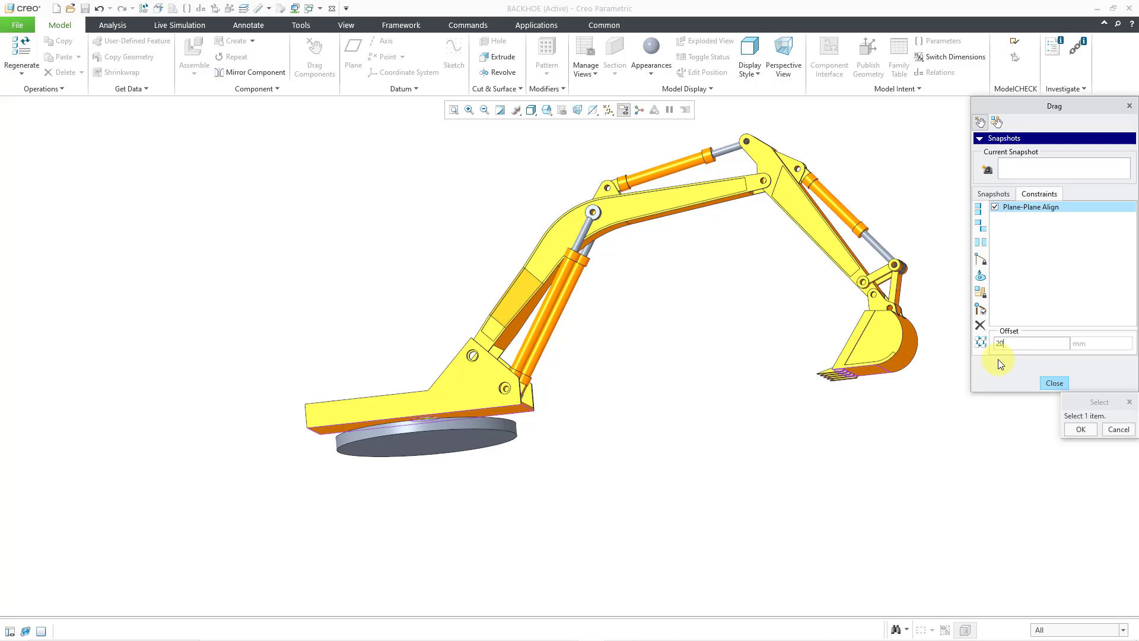
text(20)
key(Return)
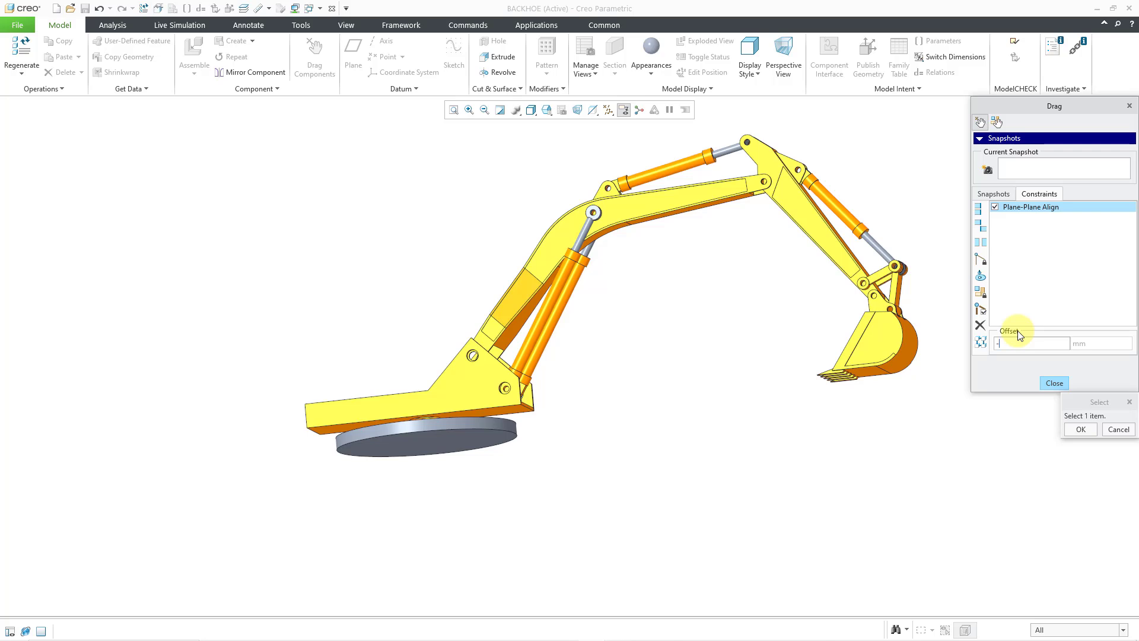
key(Return)
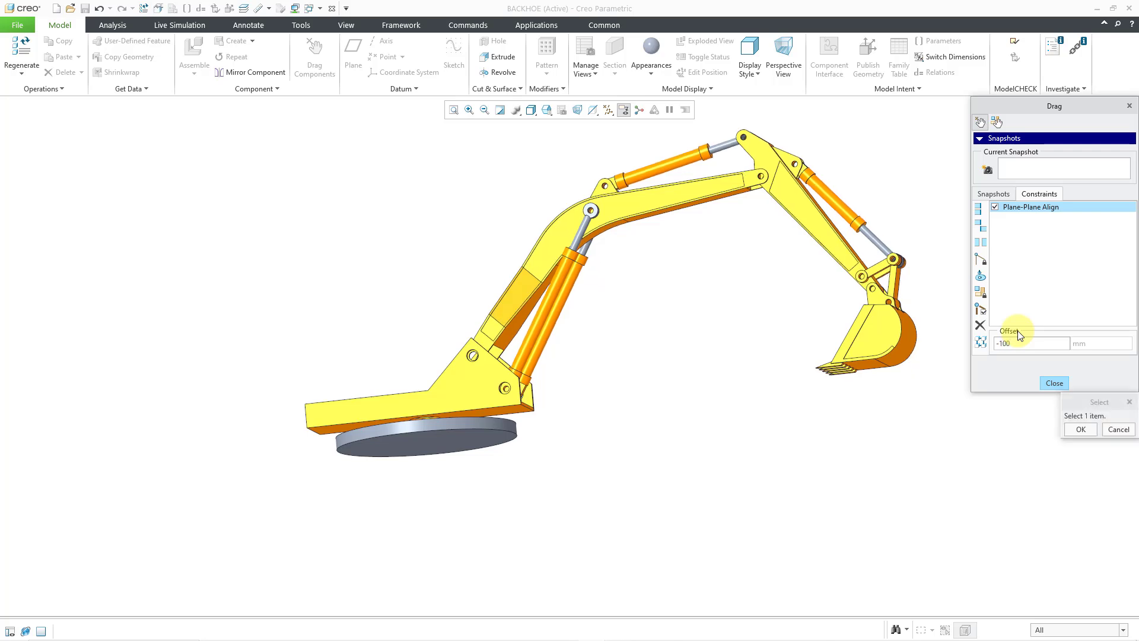
click(1010, 346)
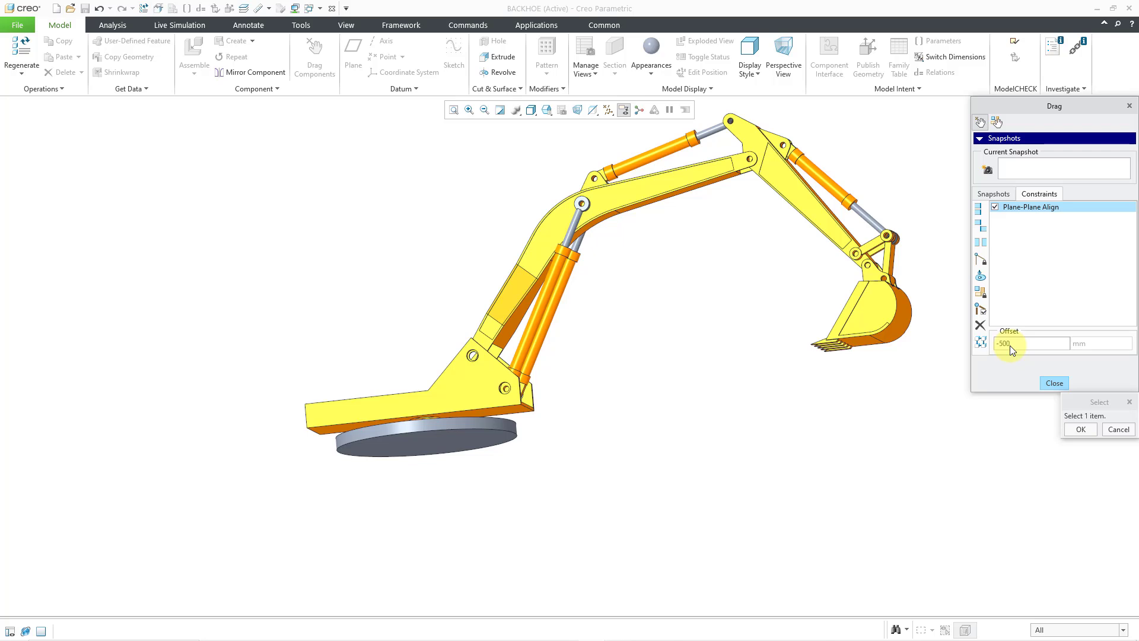
Swap the align for a Plane-Plane Orient between bucket bottom and base platform, then test-drag the arm
click(980, 325)
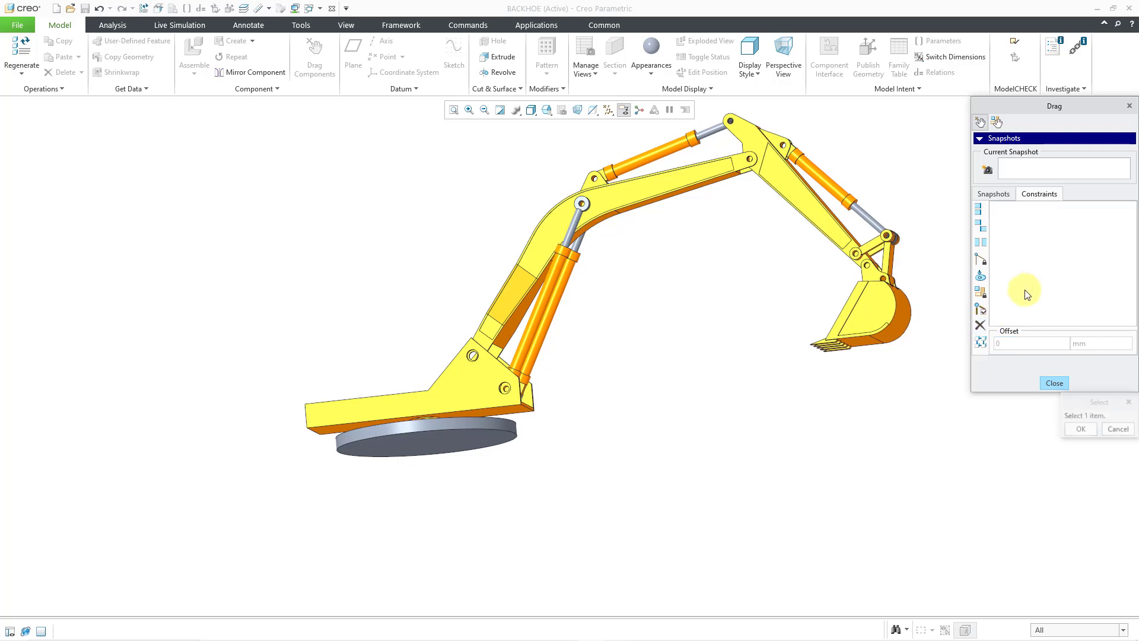
click(980, 244)
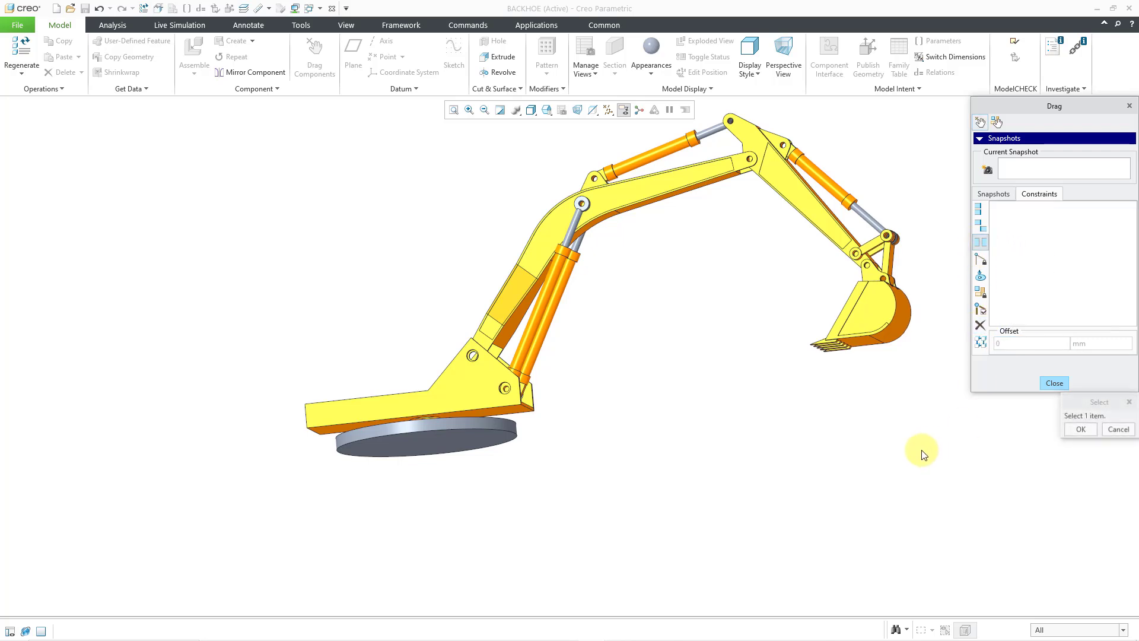
click(860, 343)
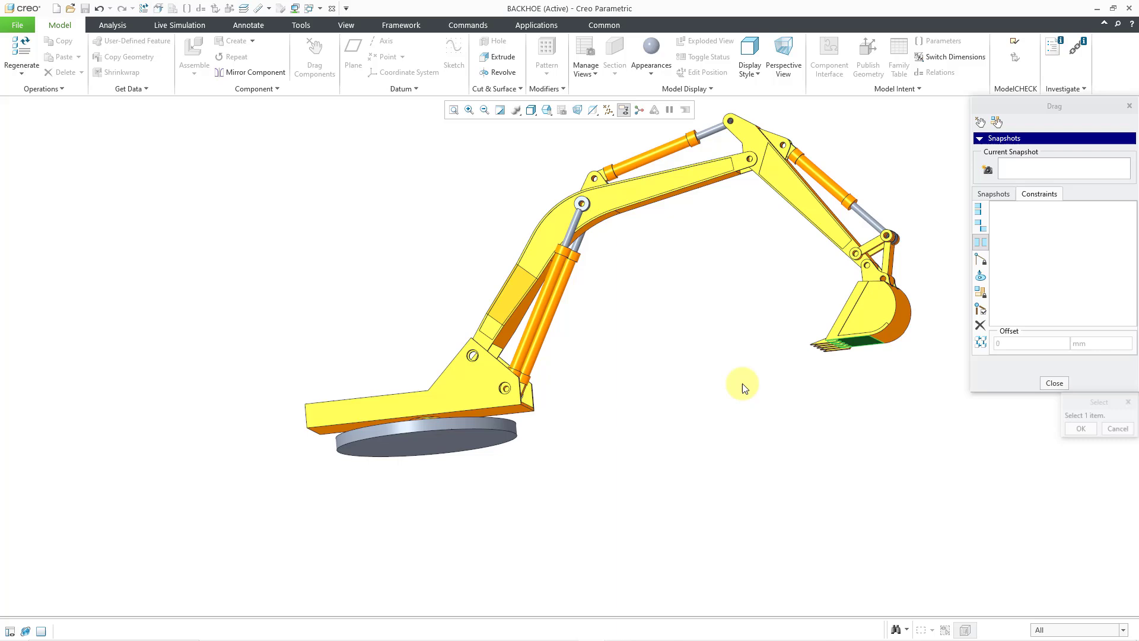
click(509, 409)
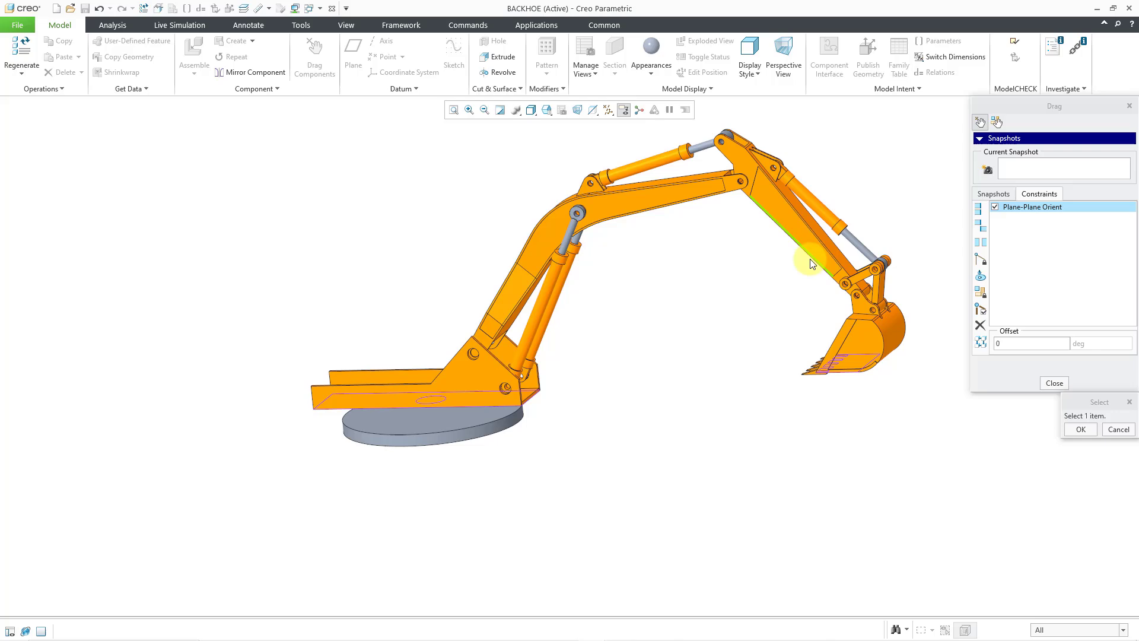
click(793, 254)
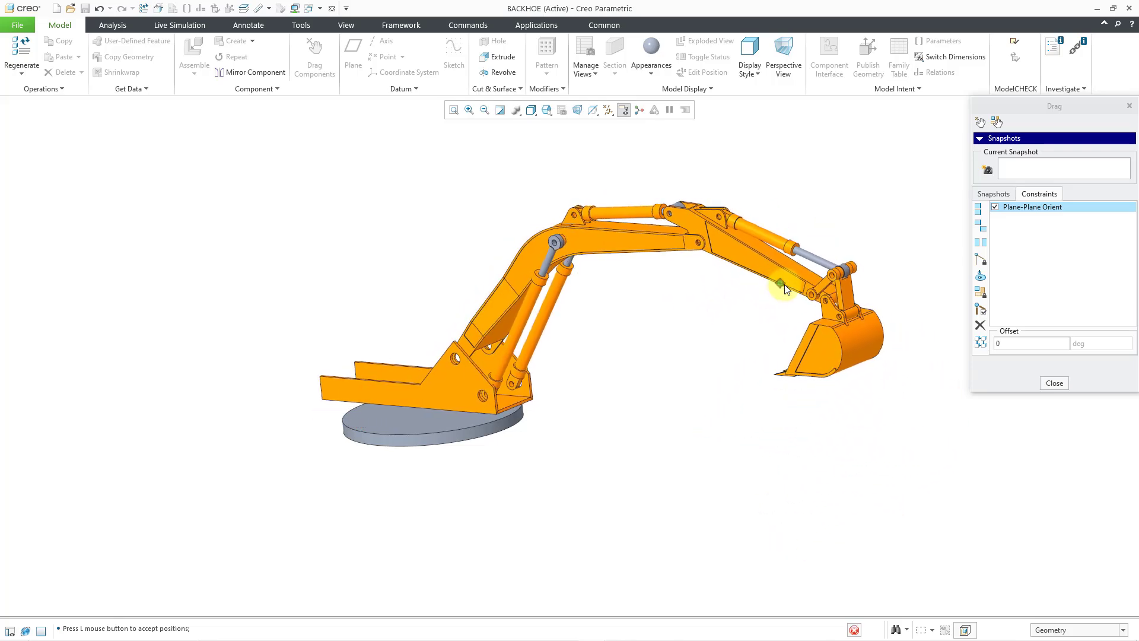
middle_click(785, 284)
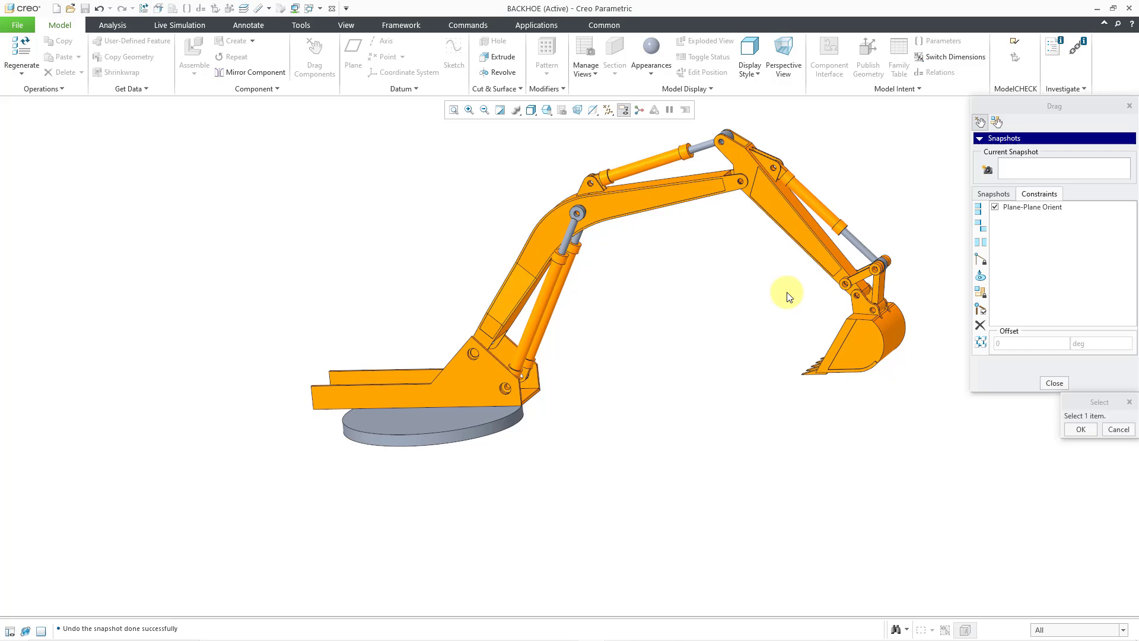
Add an Axis Position constraint on joint_23's rotation axis and edit its value
click(981, 261)
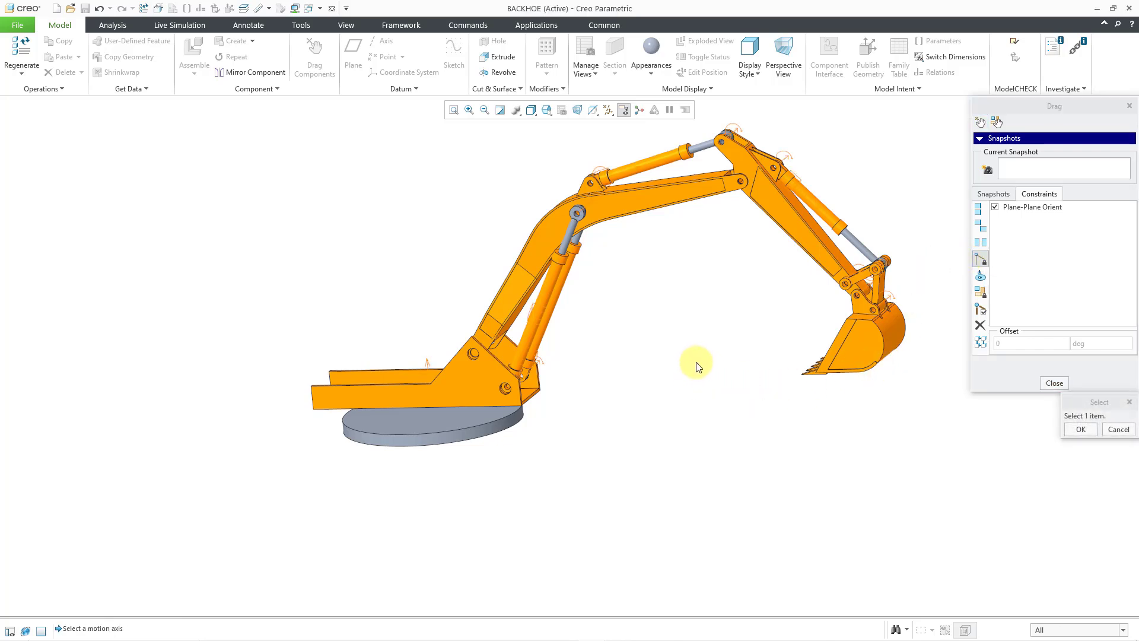
mouse_move(697, 366)
middle_down()
mouse_move(724, 364)
mouse_move(727, 374)
mouse_move(709, 376)
middle_up()
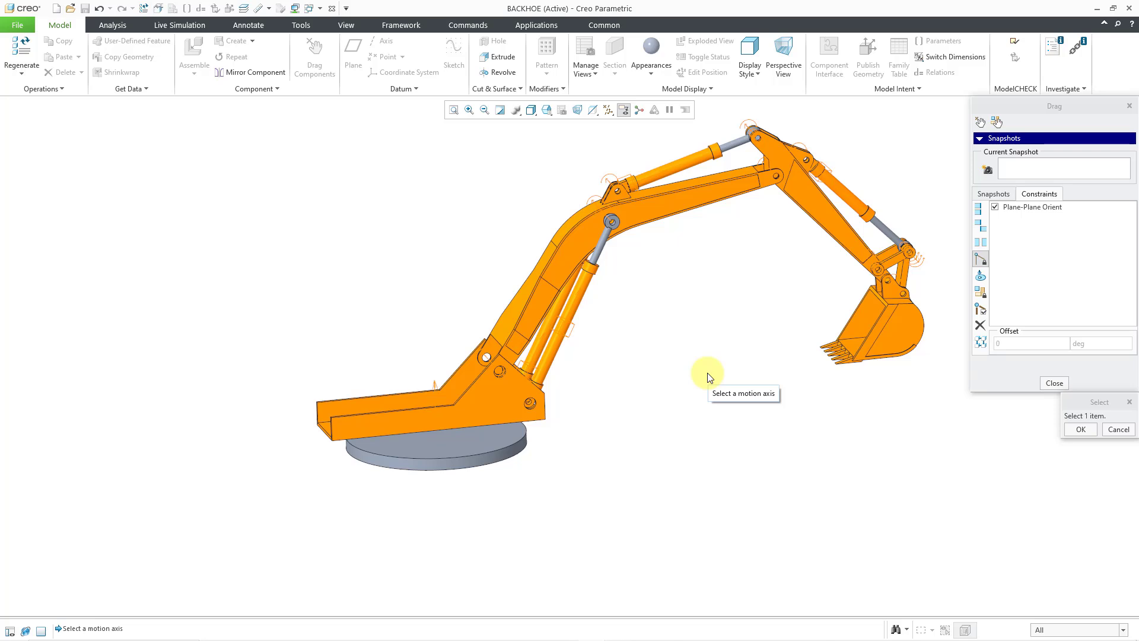
click(431, 395)
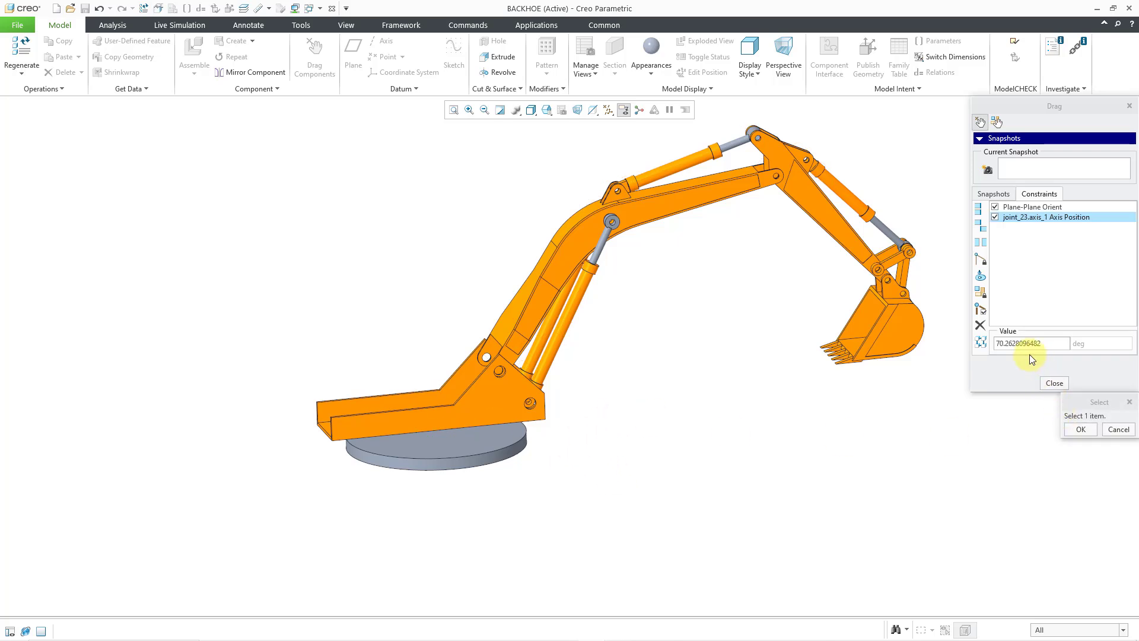
scroll(593, 414, down, 2)
scroll(698, 416, up, 1)
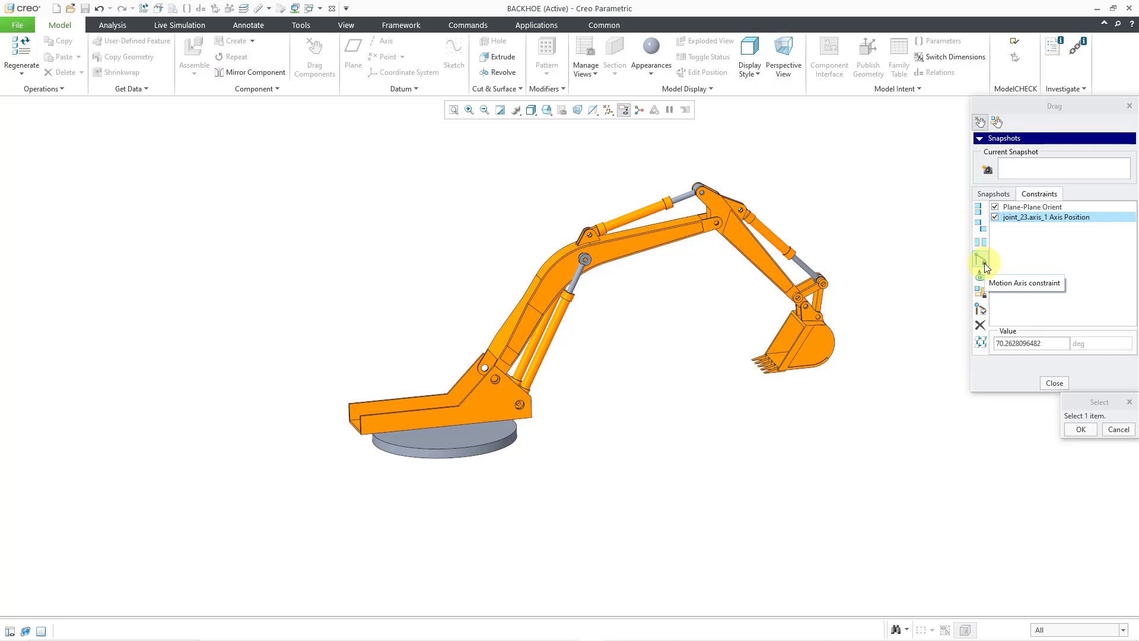
click(1019, 343)
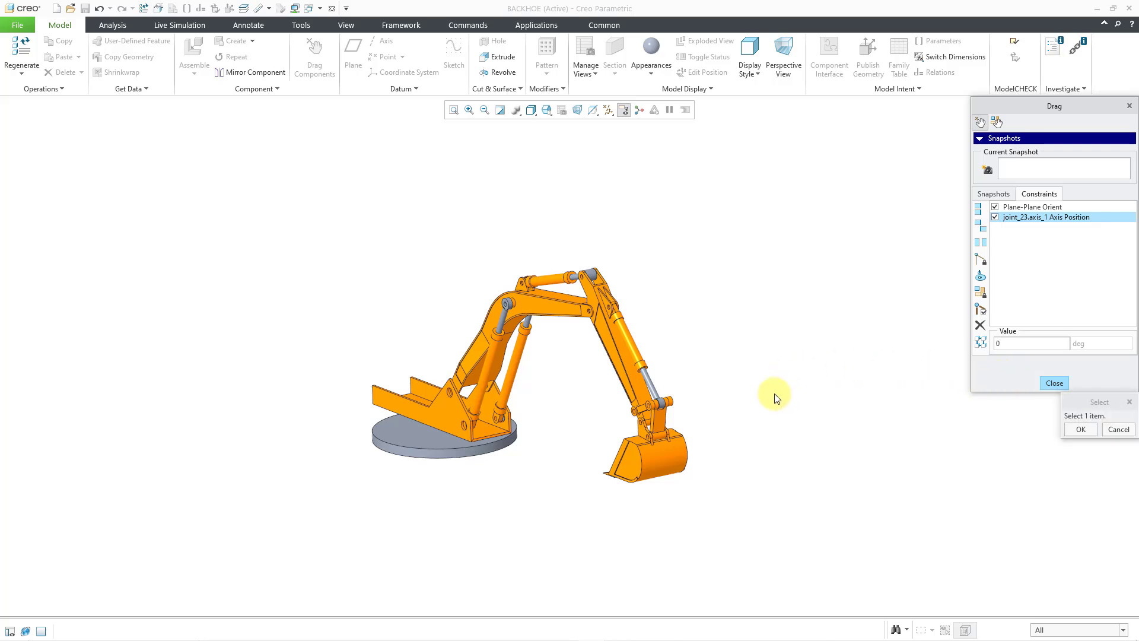
Drag the boom until the backhoe arm extends outward and accept the pose
click(657, 416)
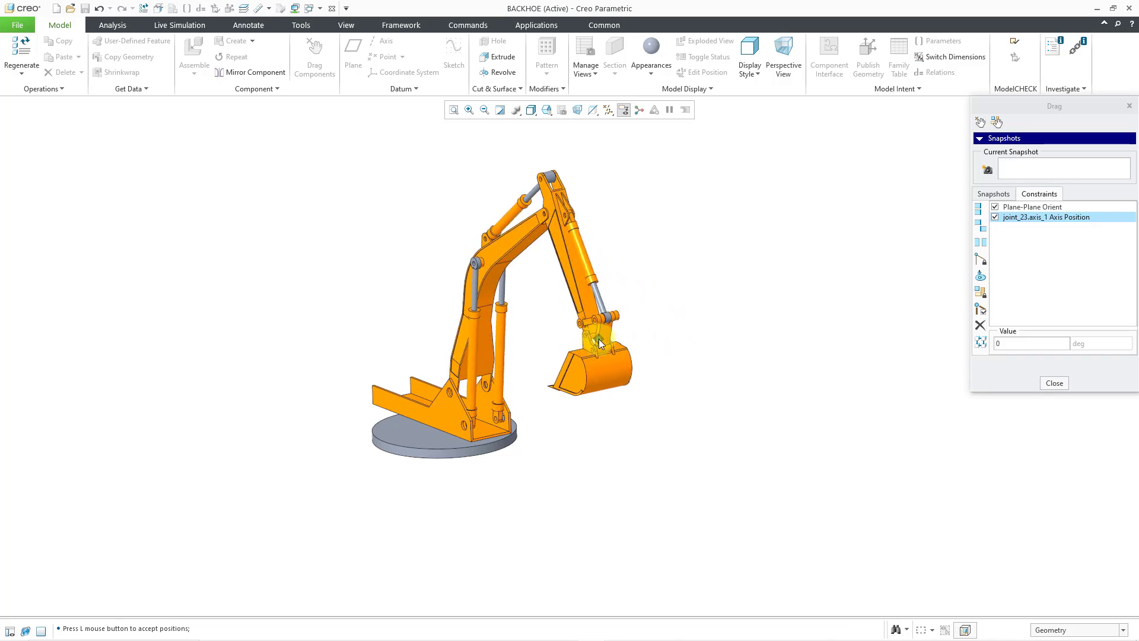
middle_click(613, 340)
click(592, 359)
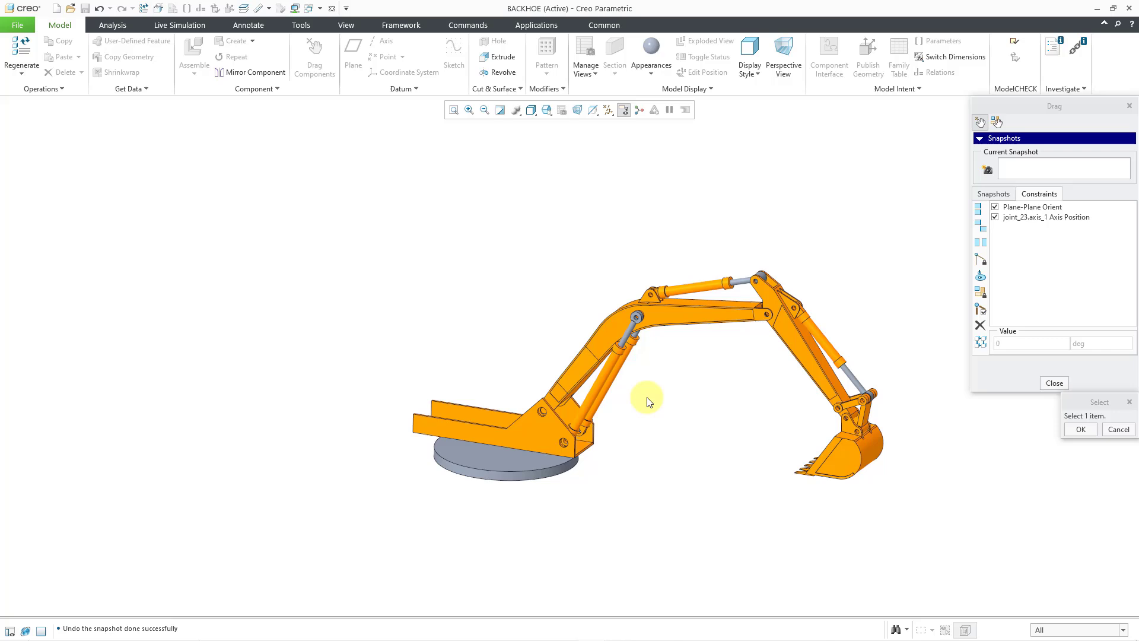
ctrl+middle_drag(539, 359, 538, 454)
scroll(539, 456, up, 1)
click(536, 454)
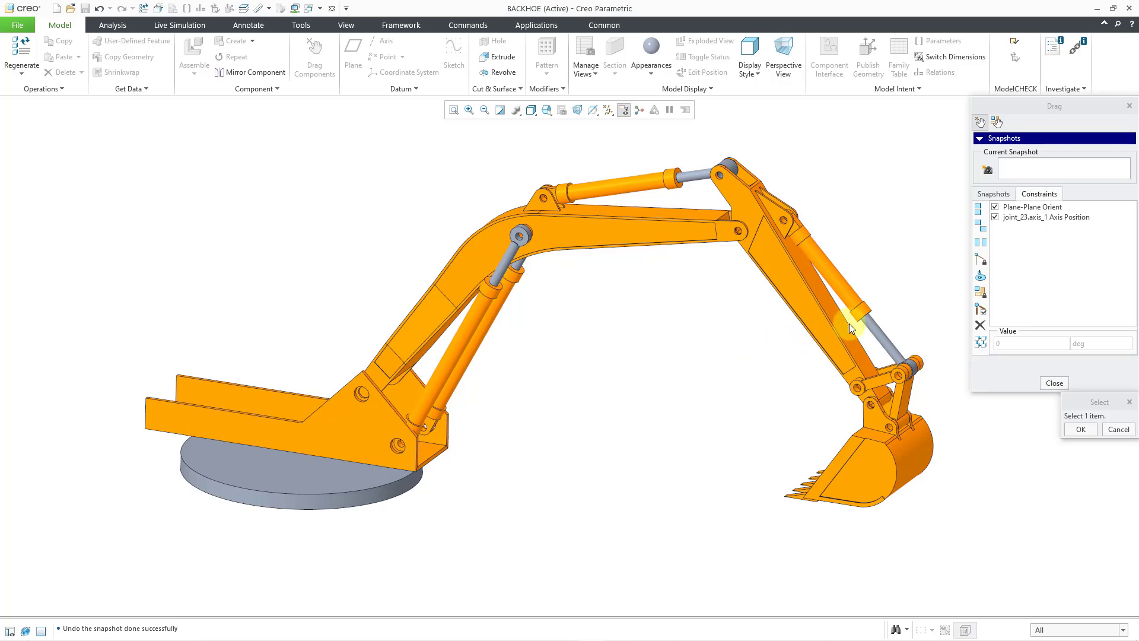
Add a joint_27 Axis Position constraint at -90 degrees, then test-drag the arm and cancel
click(980, 261)
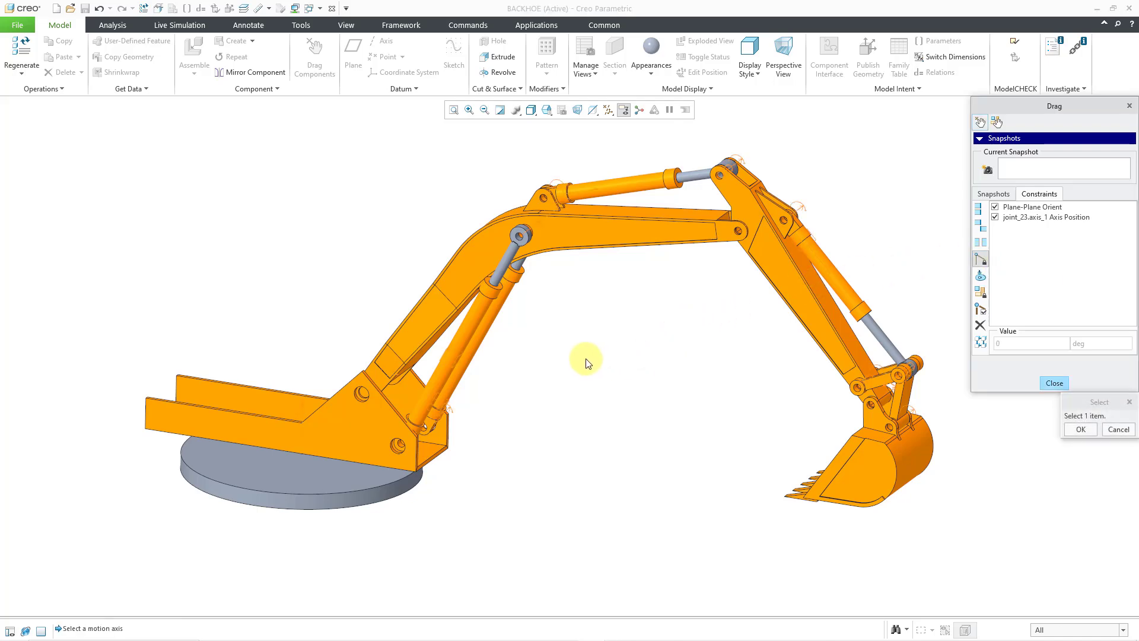
scroll(587, 353, up, 3)
scroll(597, 357, down, 3)
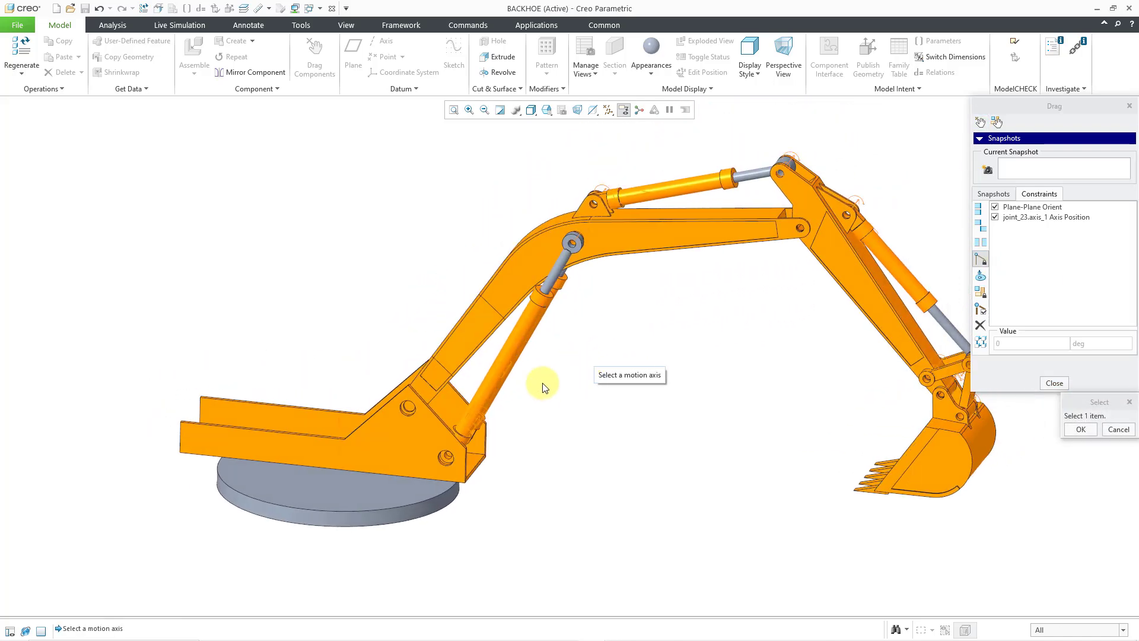
click(421, 390)
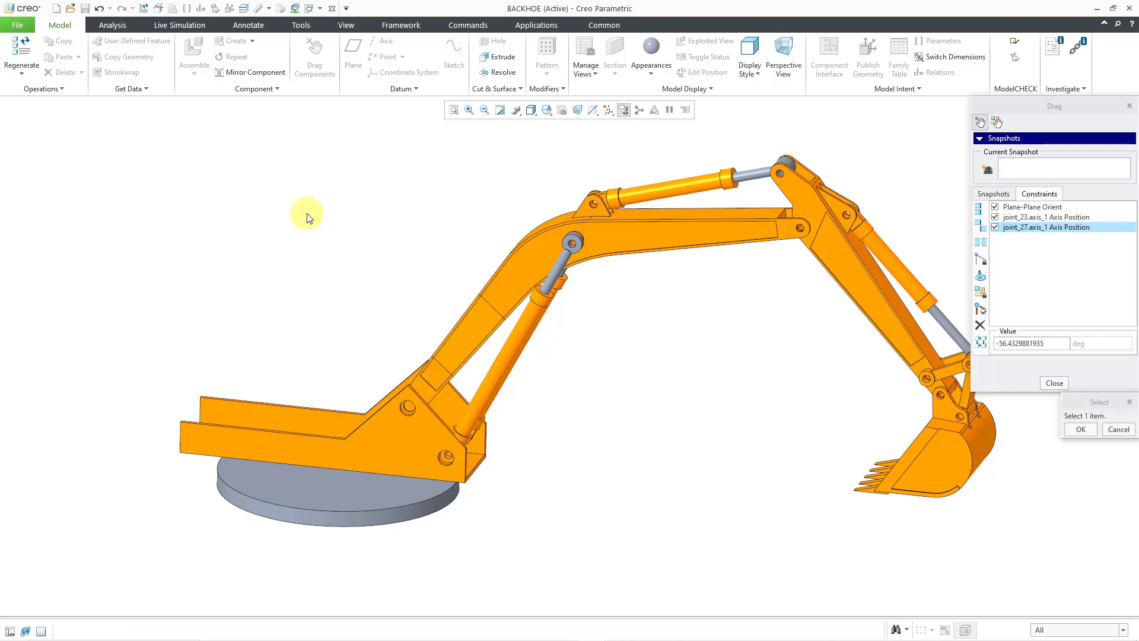
scroll(629, 354, down, 2)
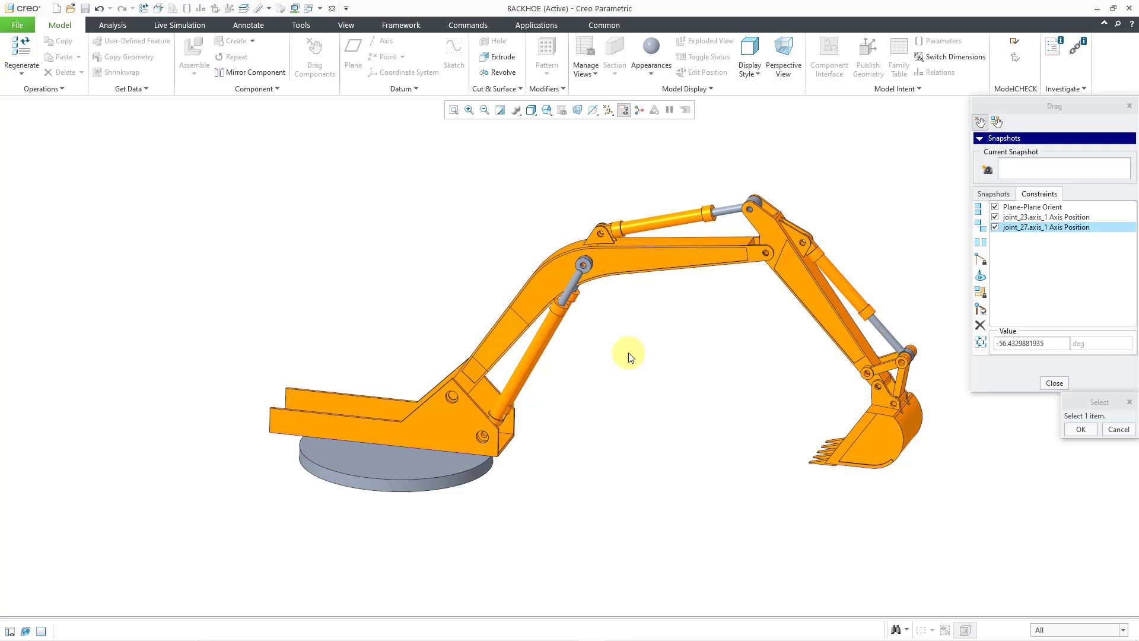
click(1018, 344)
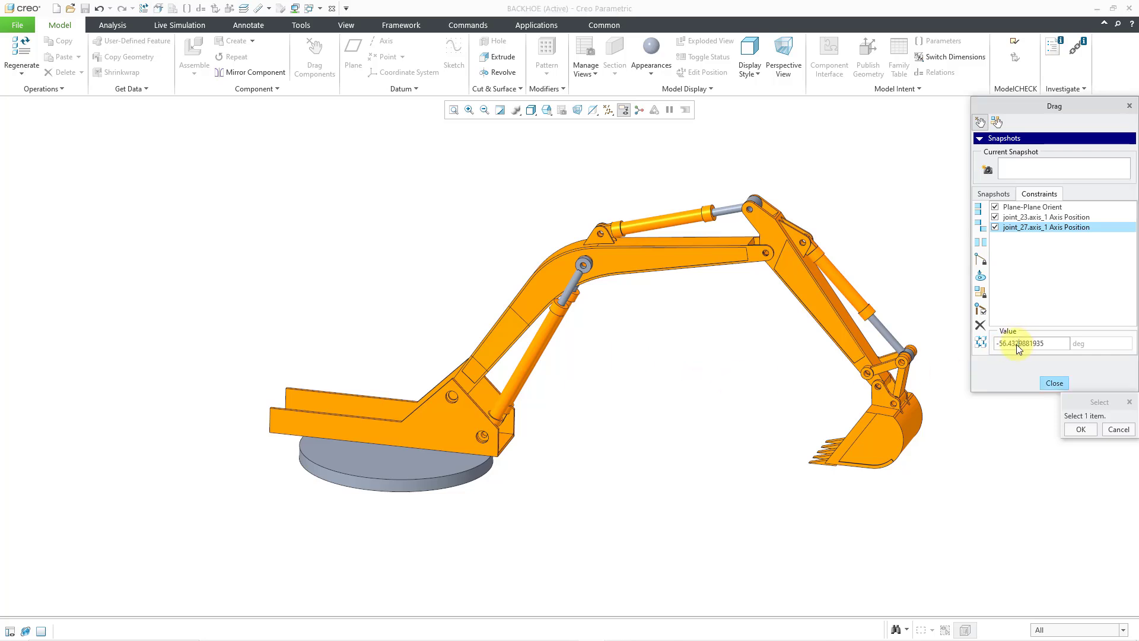
double_click(1012, 345)
text(-90)
key(Return)
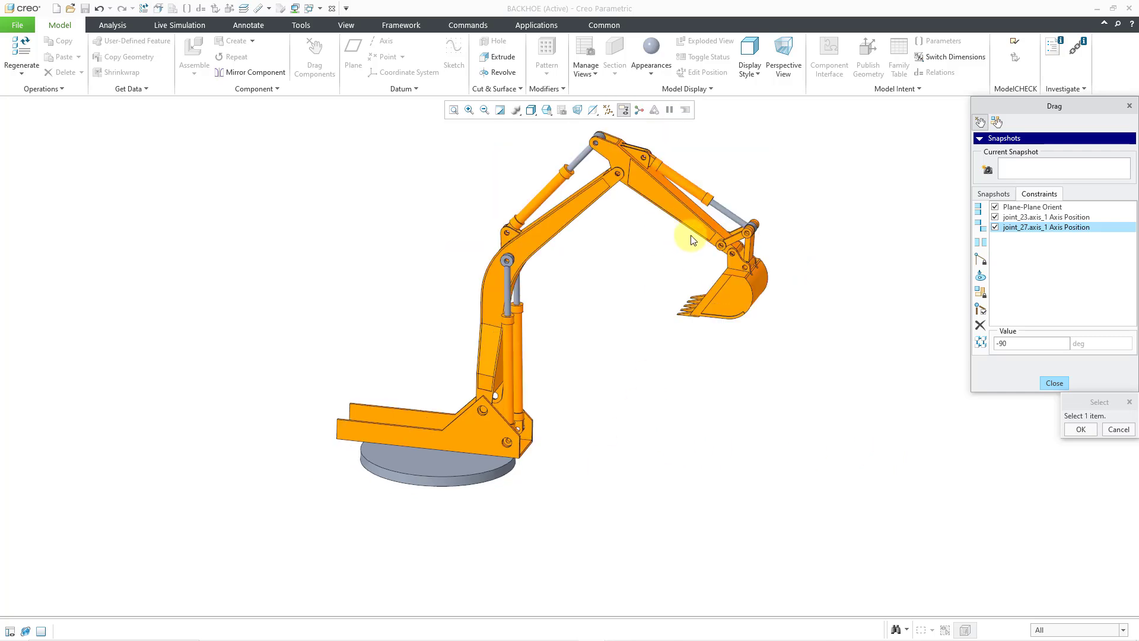
click(692, 236)
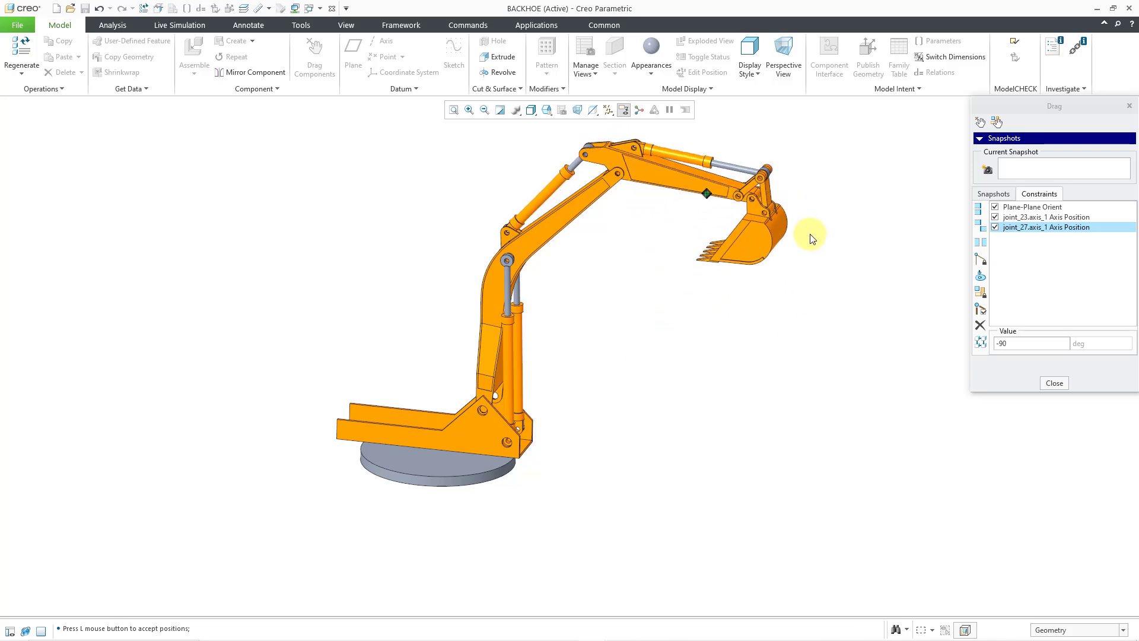
middle_click(841, 312)
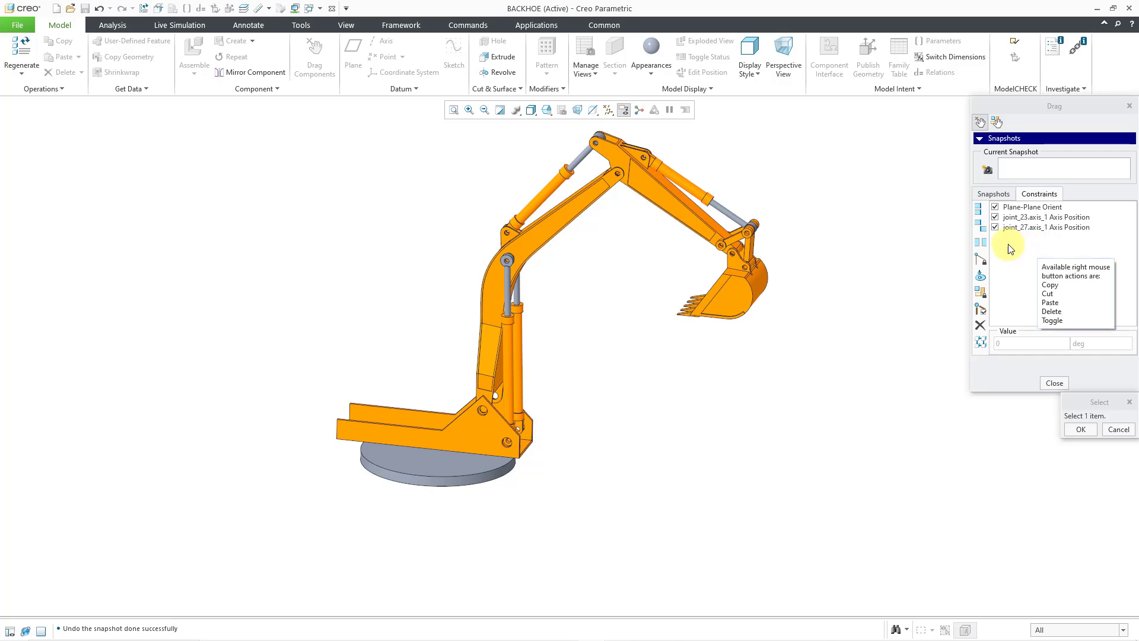
Uncheck the joint_27, joint_23 and Plane-Plane Orient constraints
click(996, 229)
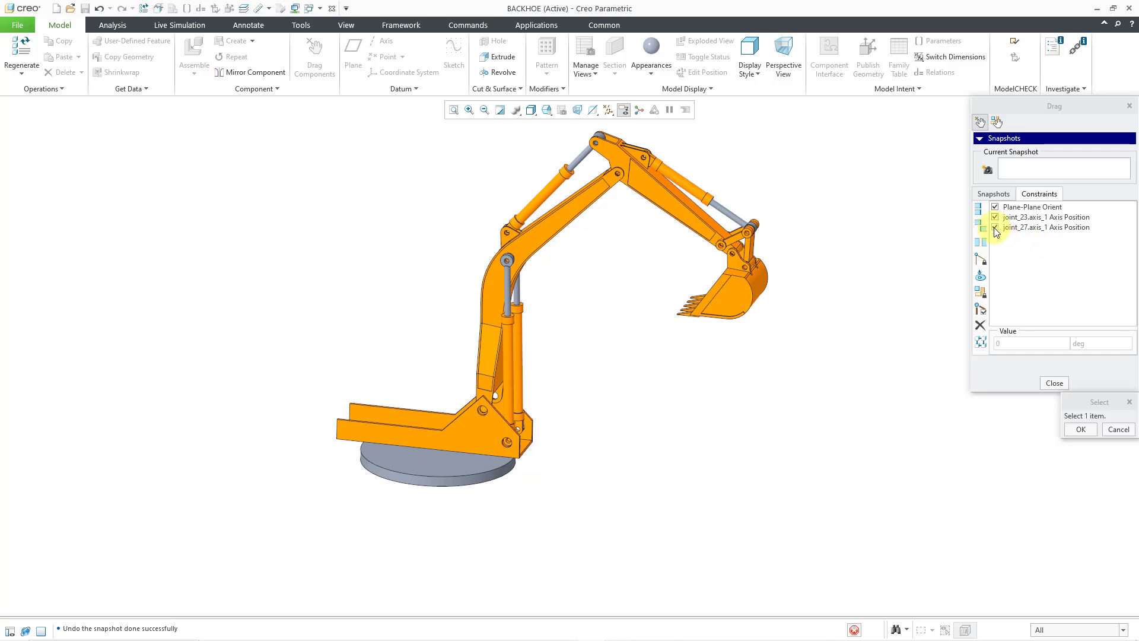
click(995, 217)
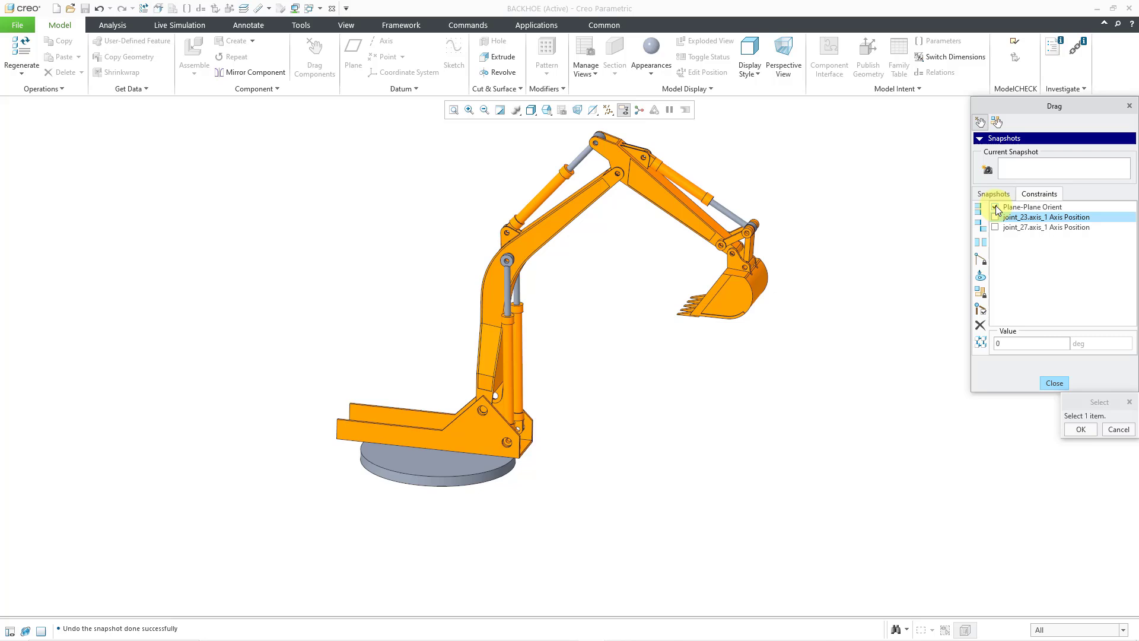
click(995, 205)
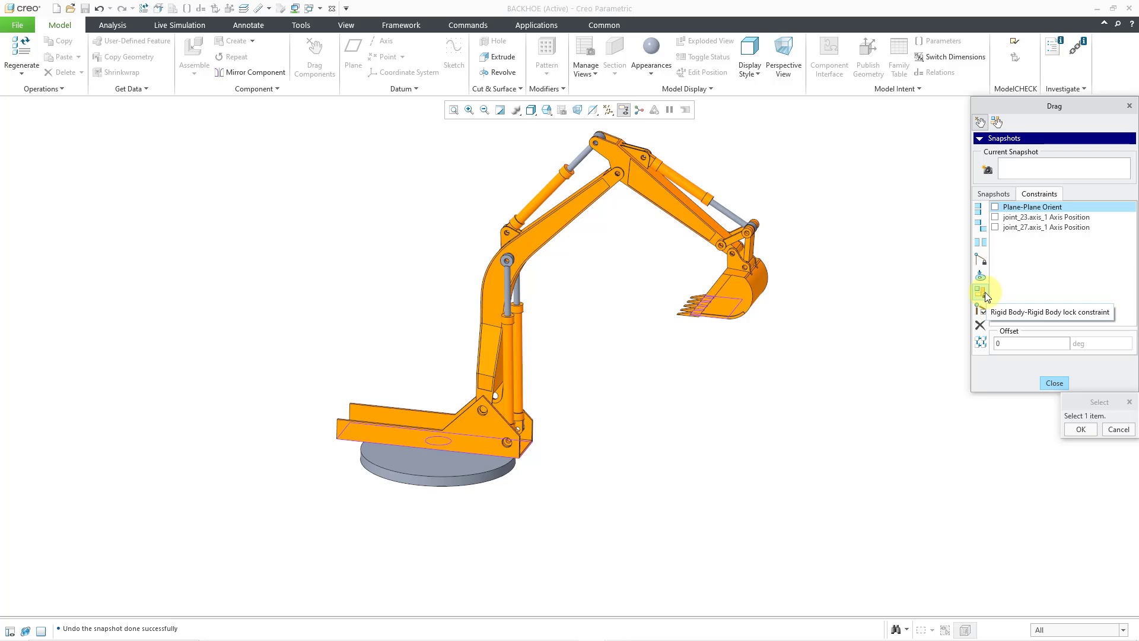
Add a Rigid Body Lock between the bucket and the arm
click(984, 292)
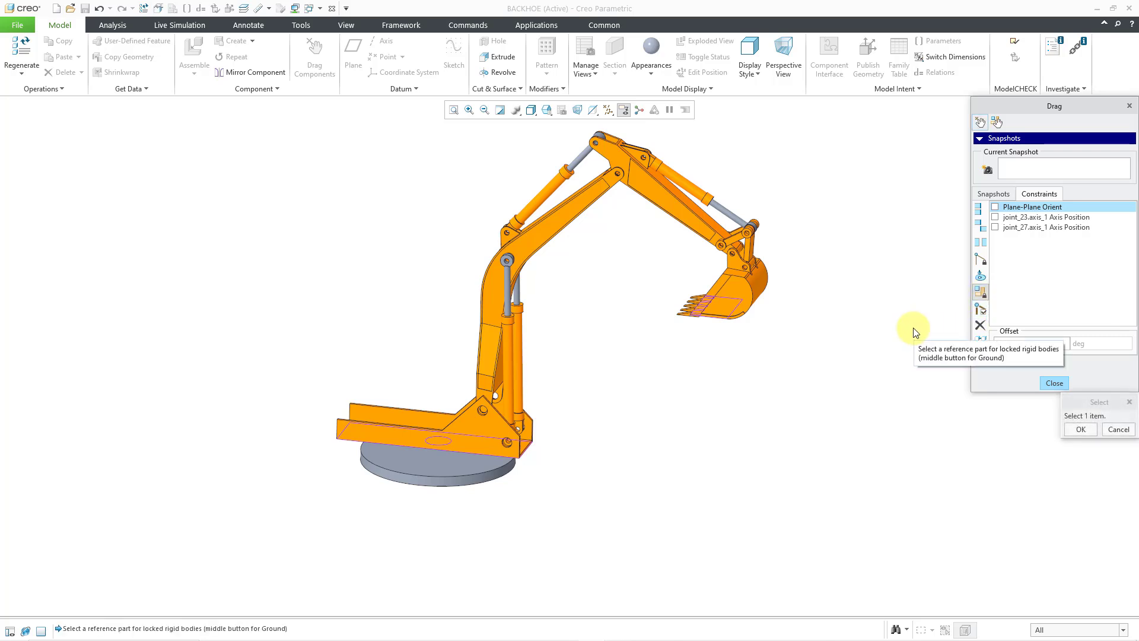
click(736, 306)
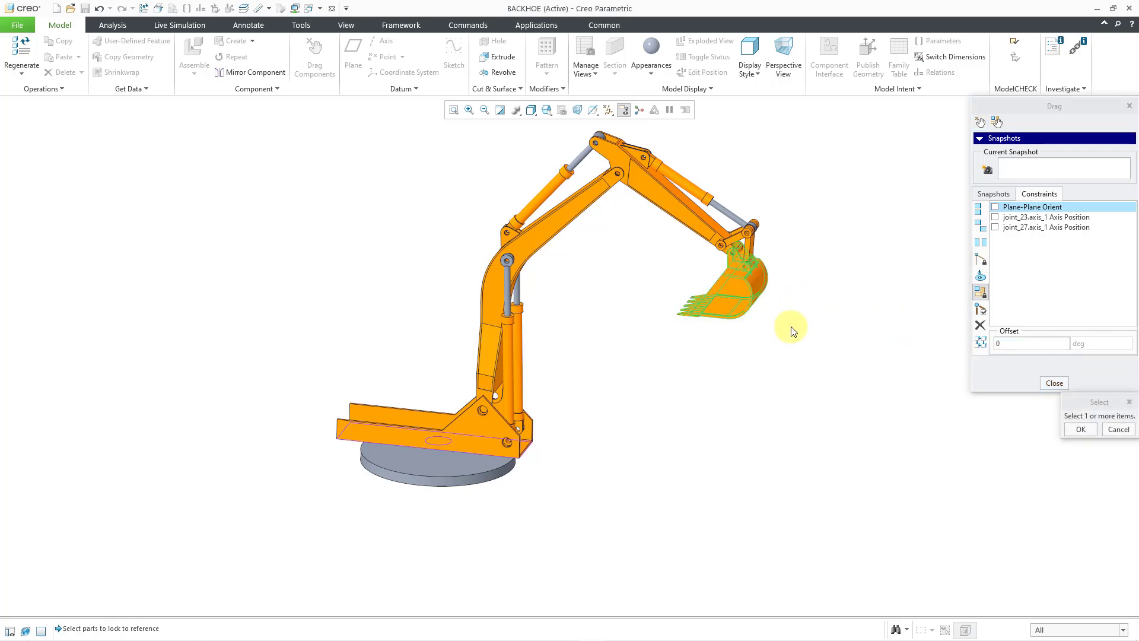
click(671, 210)
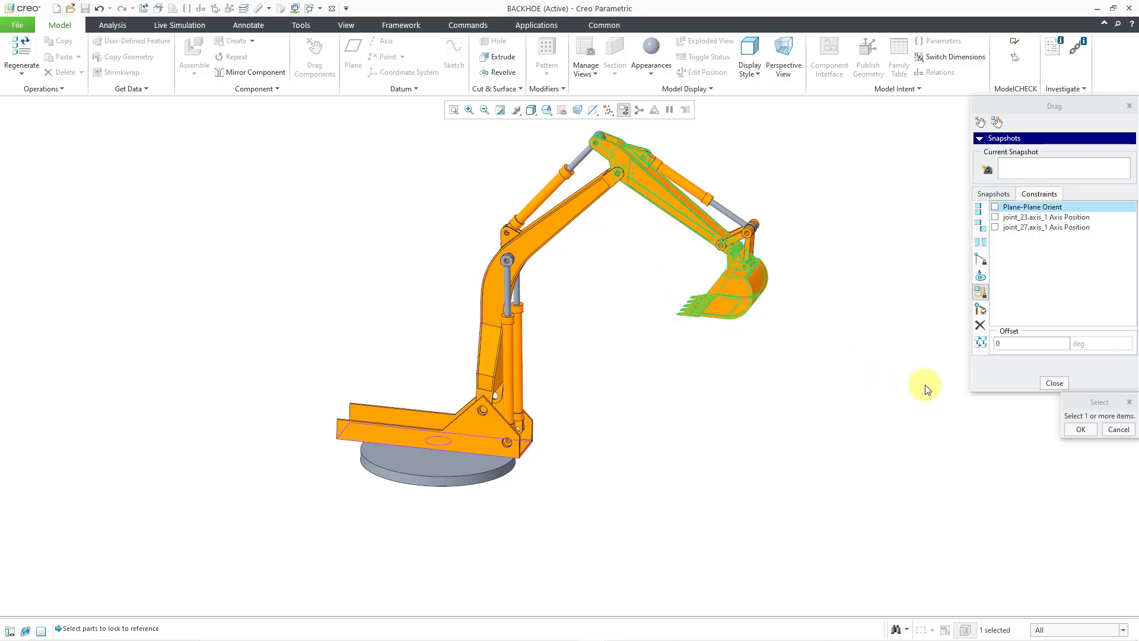
click(1080, 429)
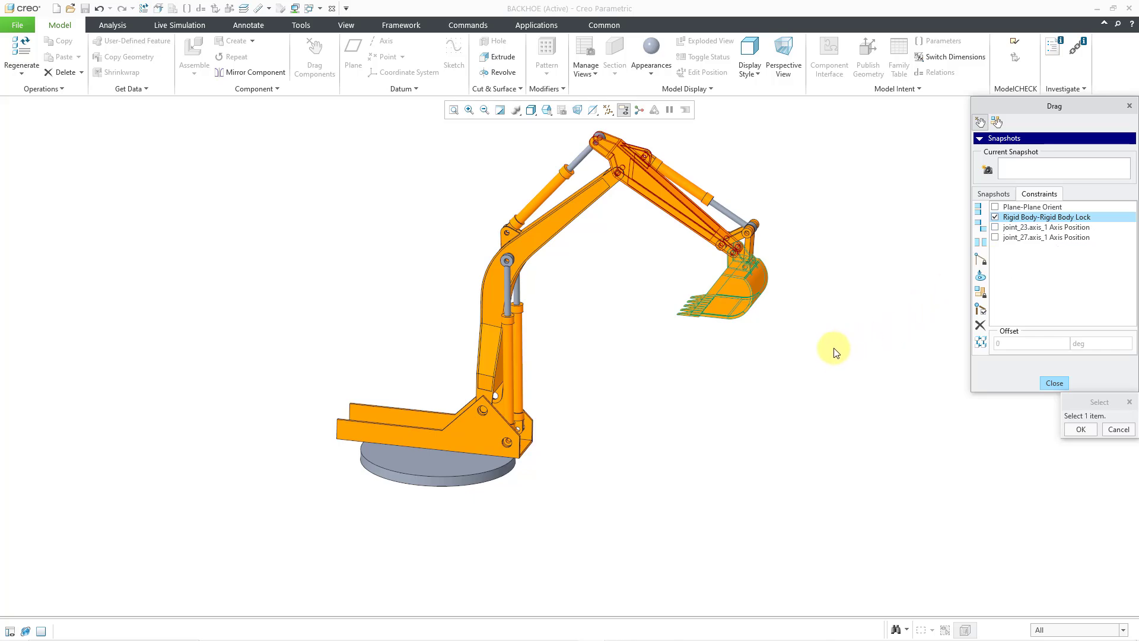
Pull the bucket edge to swing the arm outward, then re-enable Plane-Plane Orient
click(597, 203)
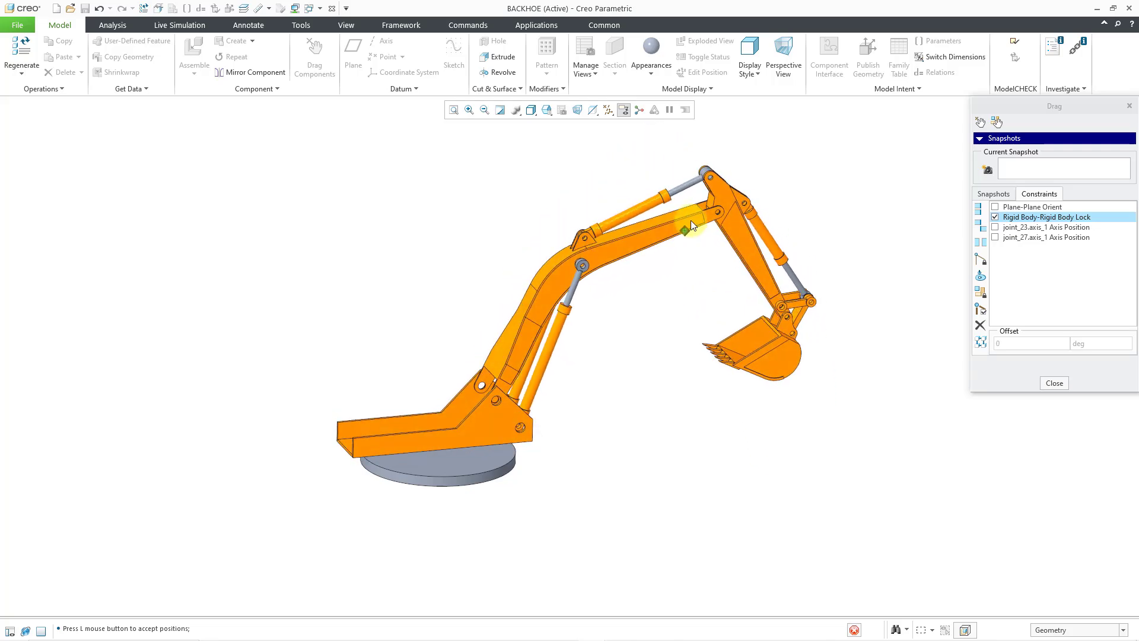
middle_click(716, 276)
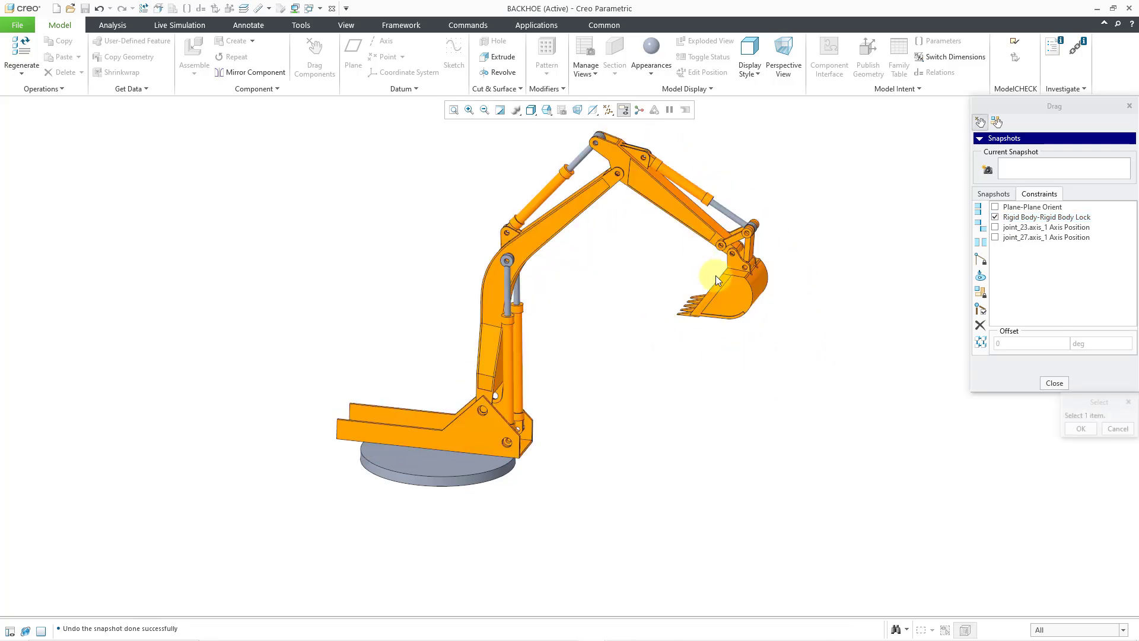
click(737, 312)
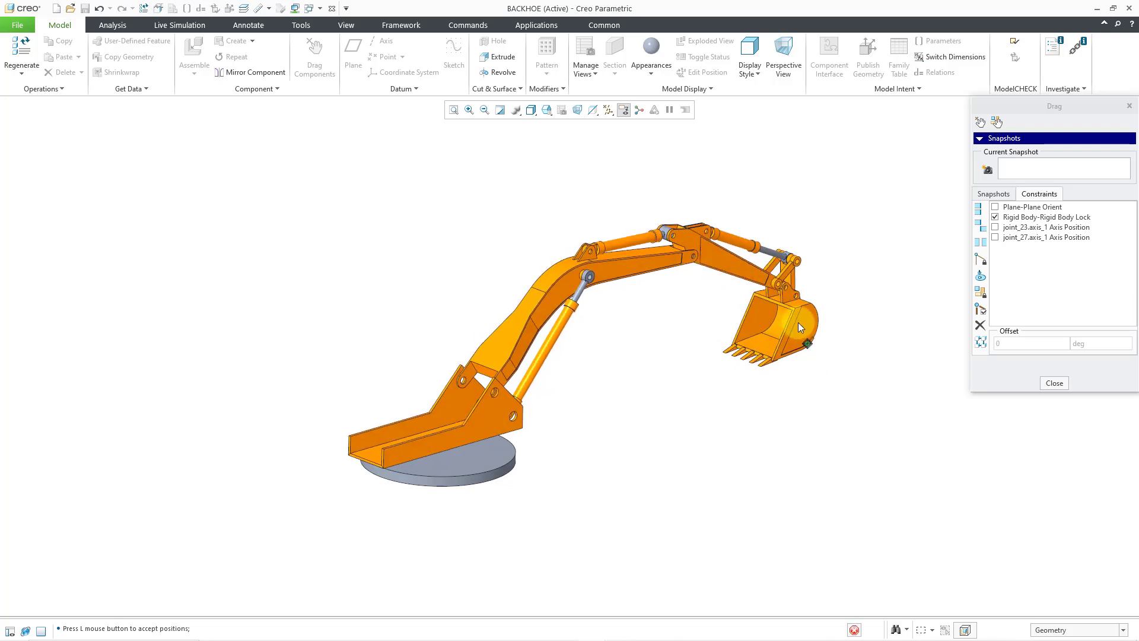
click(772, 319)
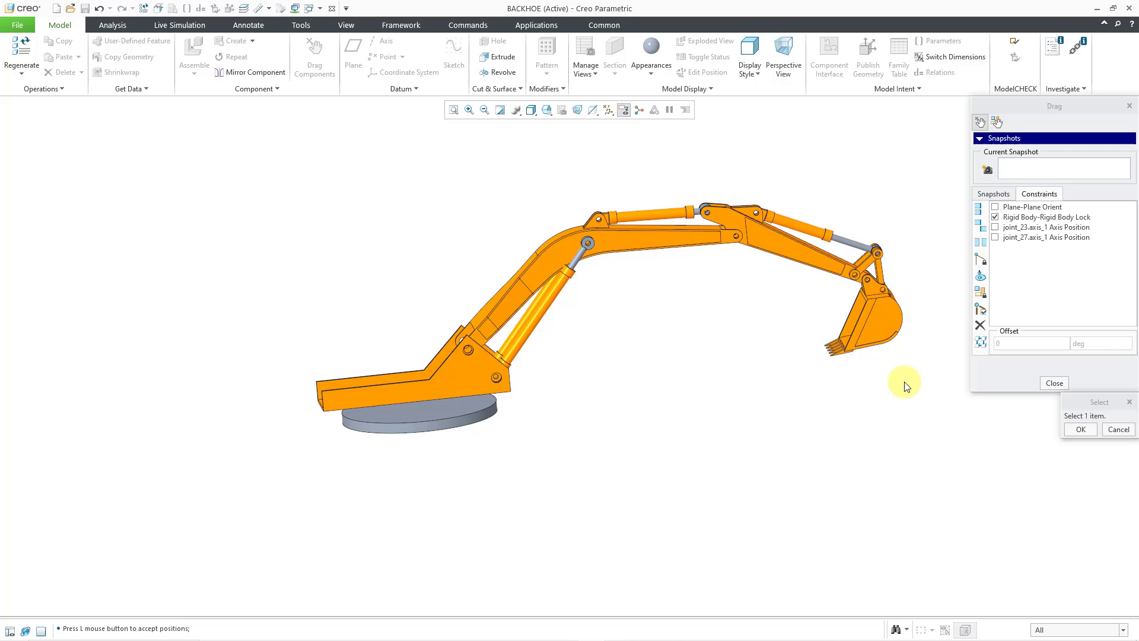
click(994, 207)
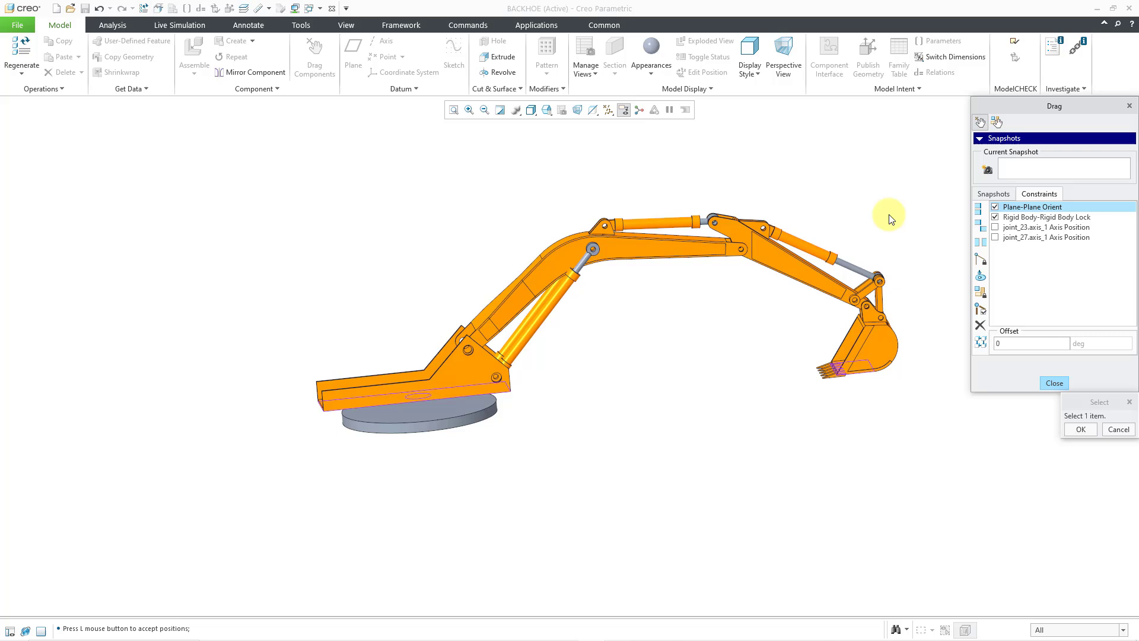
Switch off the Rigid Body Lock constraint and select Plane-Plane Orient
right_click(1003, 217)
click(1020, 225)
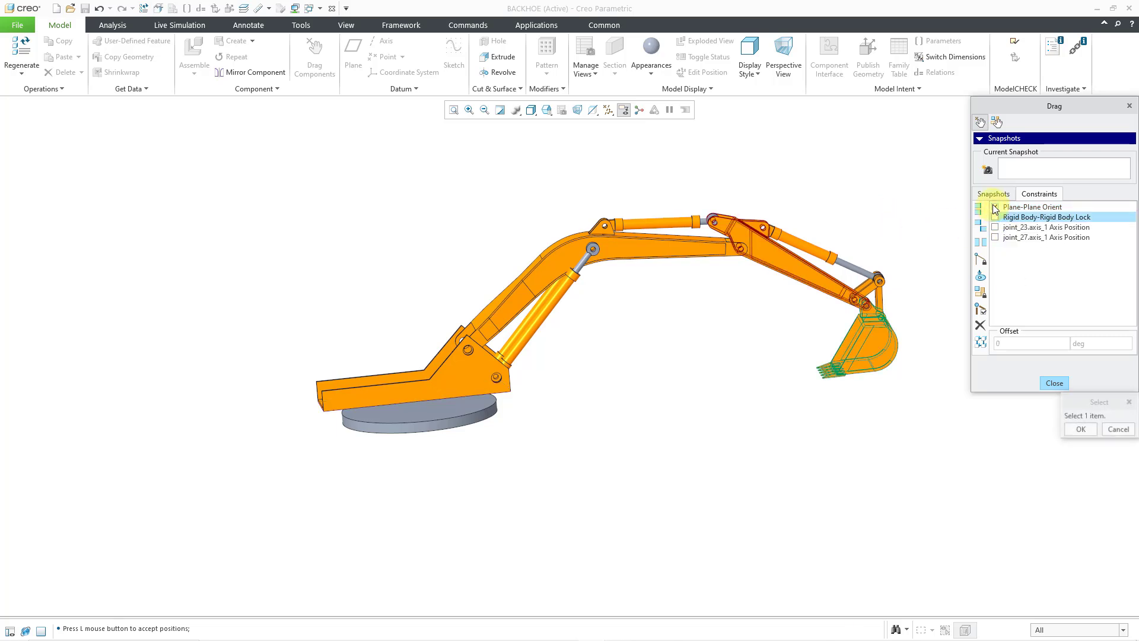
click(995, 207)
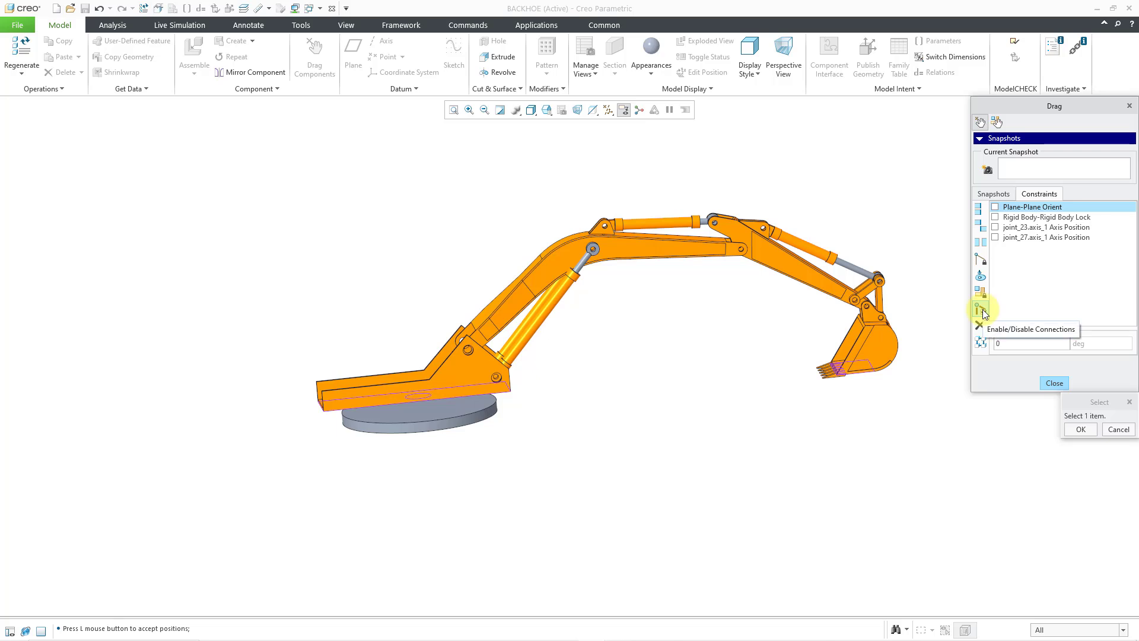
scroll(792, 221, up, 3)
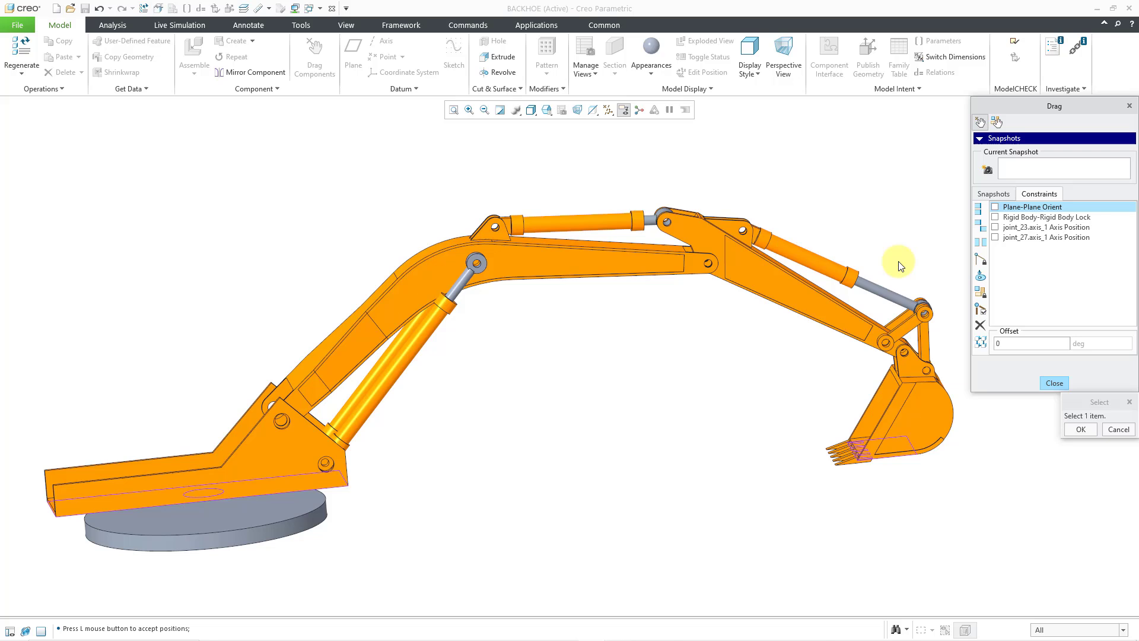
Disable joint_13, drag the bucket into a lowered pose, then switch that constraint off
click(981, 311)
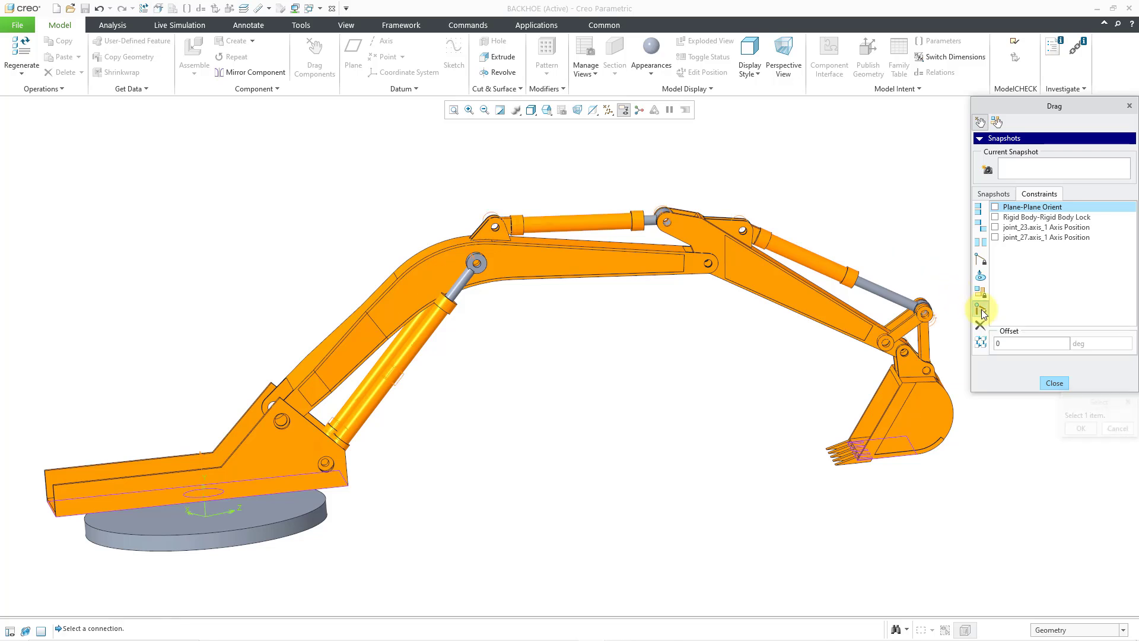
click(664, 220)
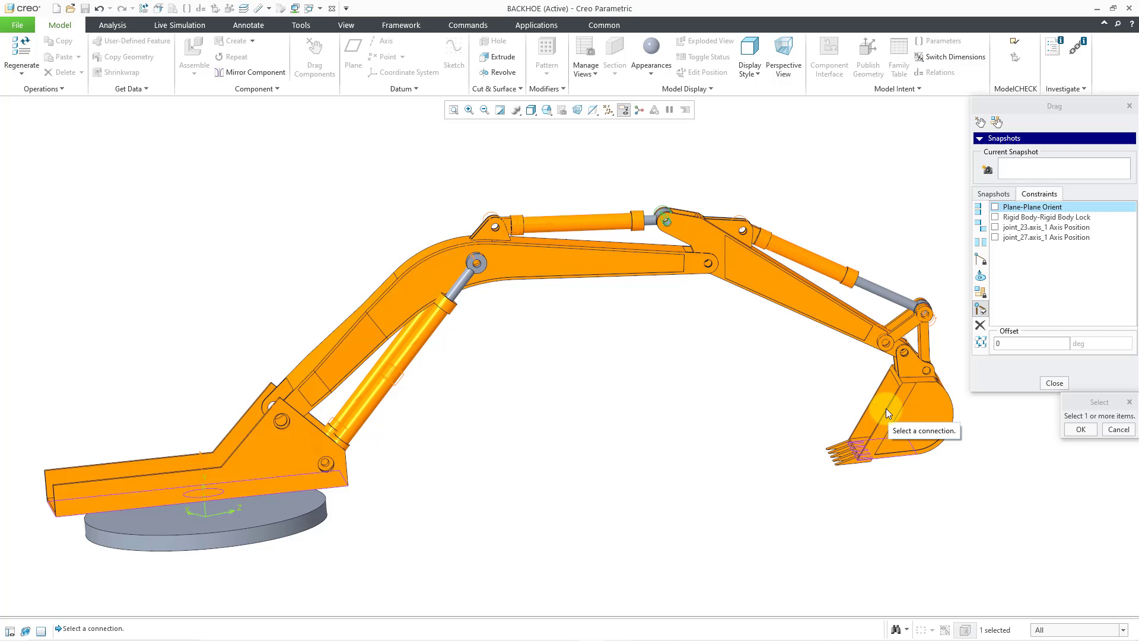
click(1080, 429)
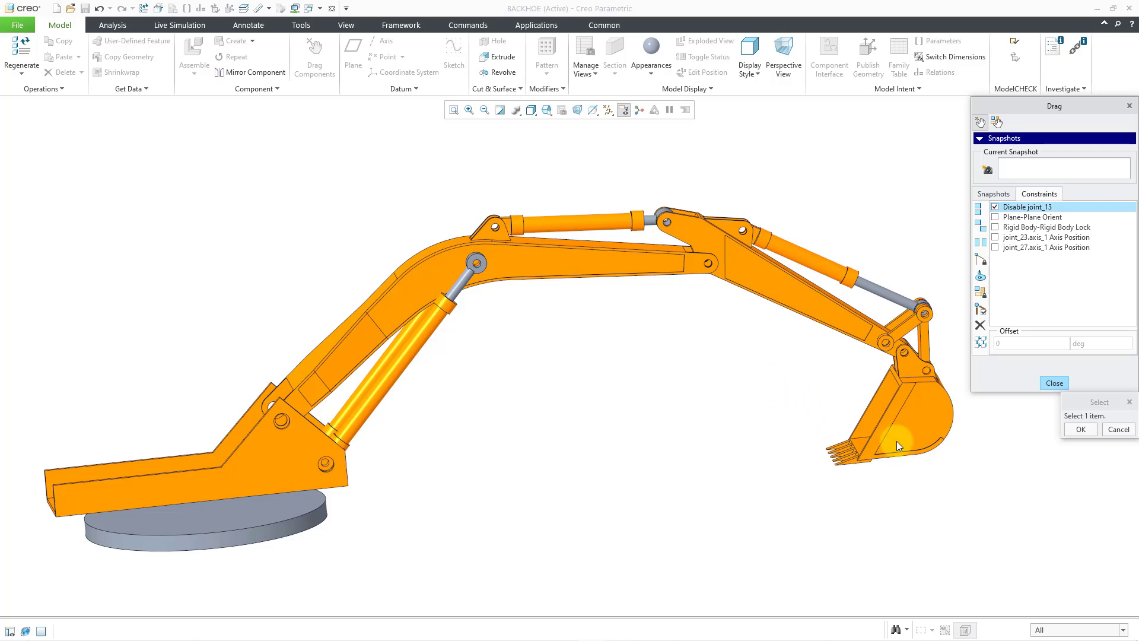
click(873, 435)
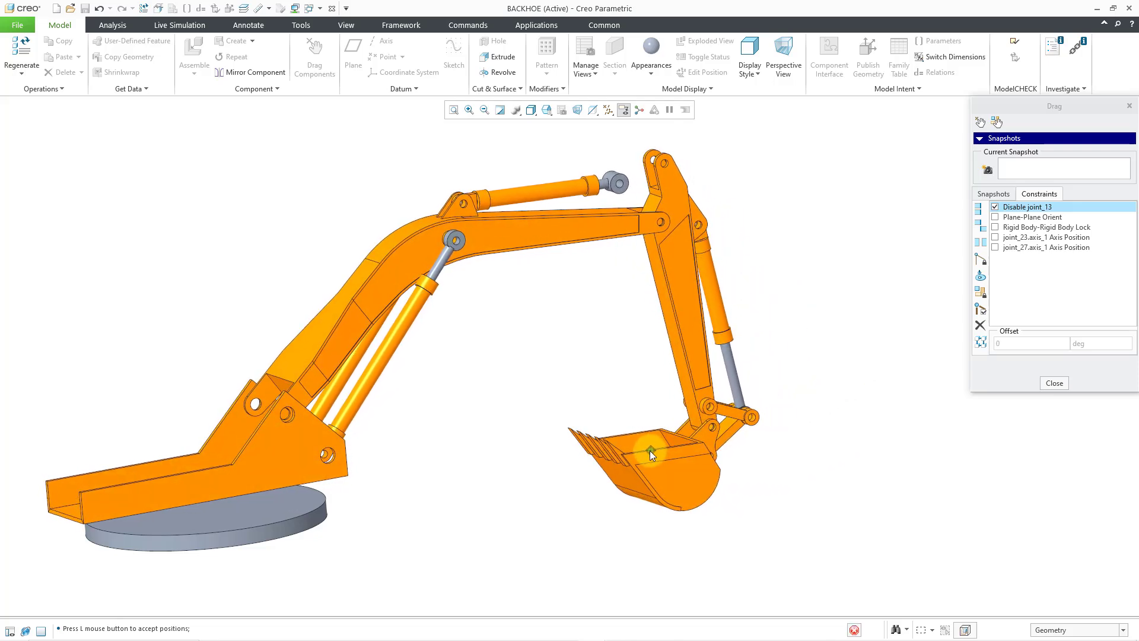
click(650, 451)
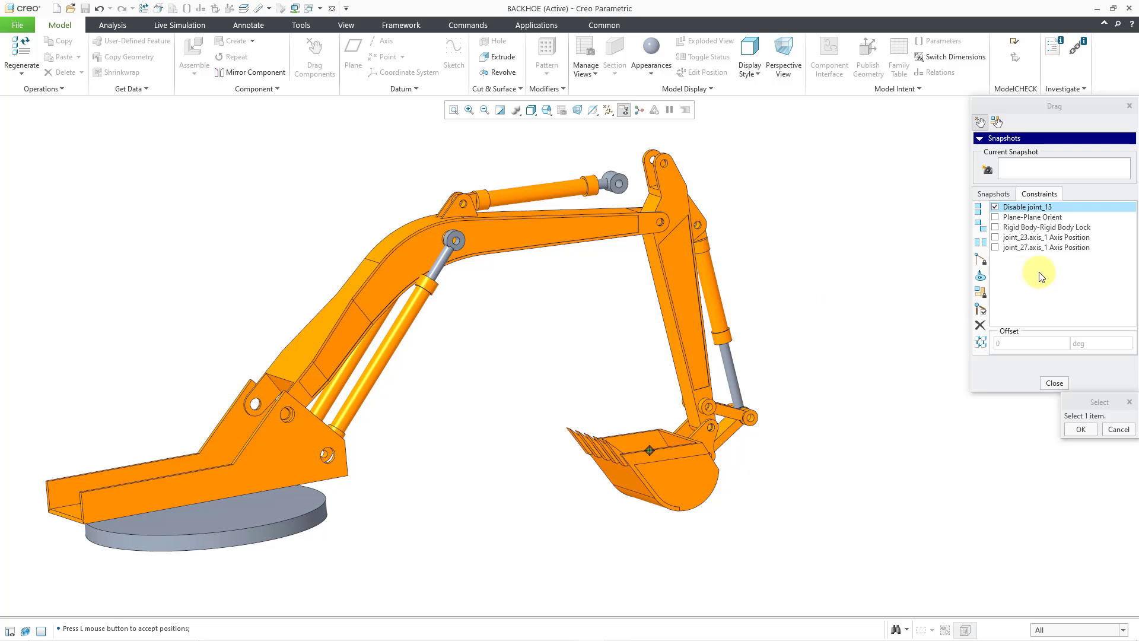
click(996, 207)
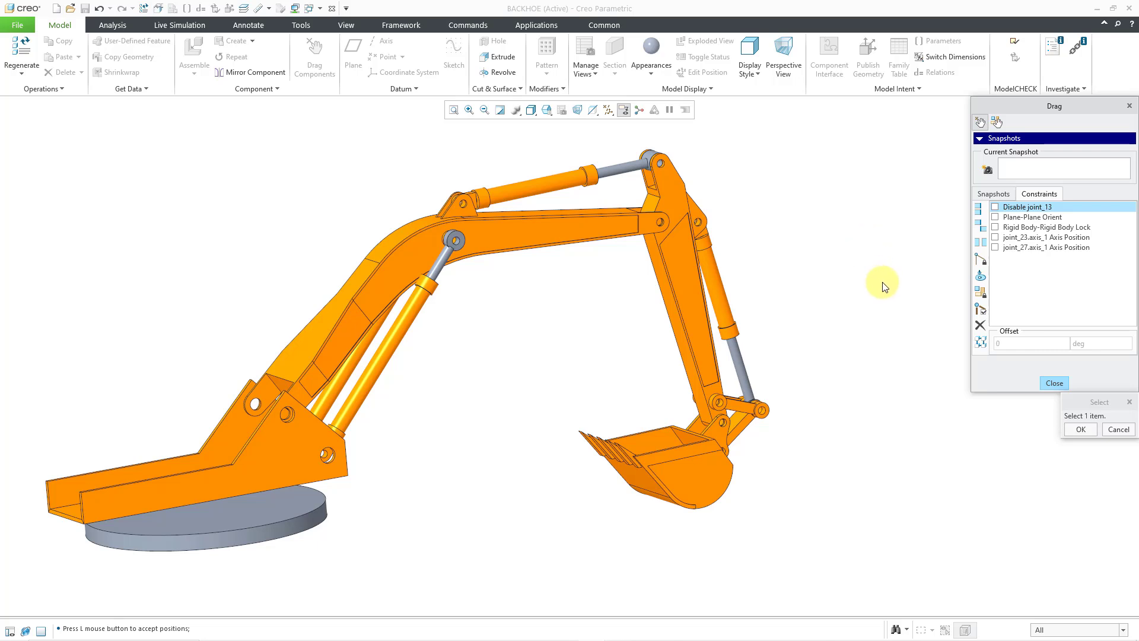
Delete the Disable joint_13 constraint, reconnect the assembly, and end the drag session
click(979, 327)
right_click(1039, 305)
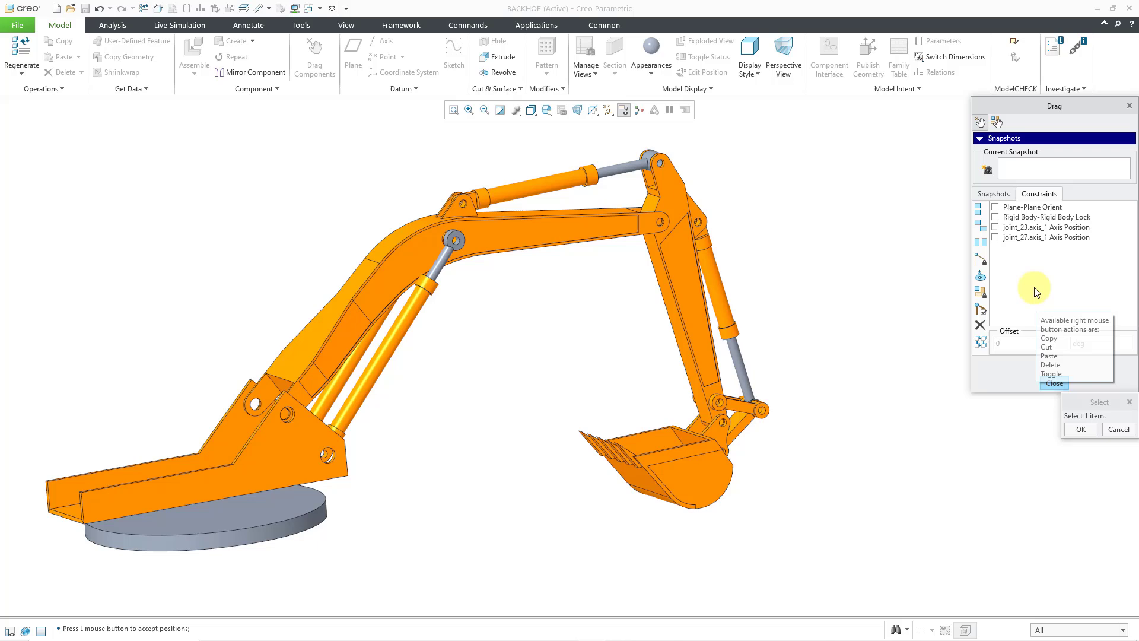
click(983, 375)
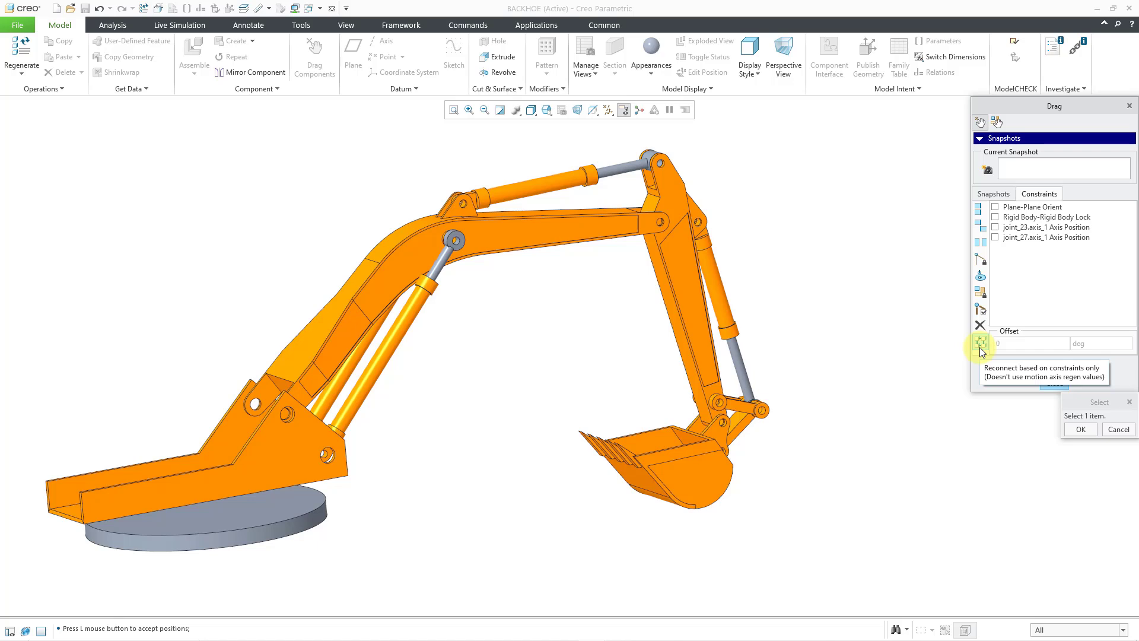
click(984, 347)
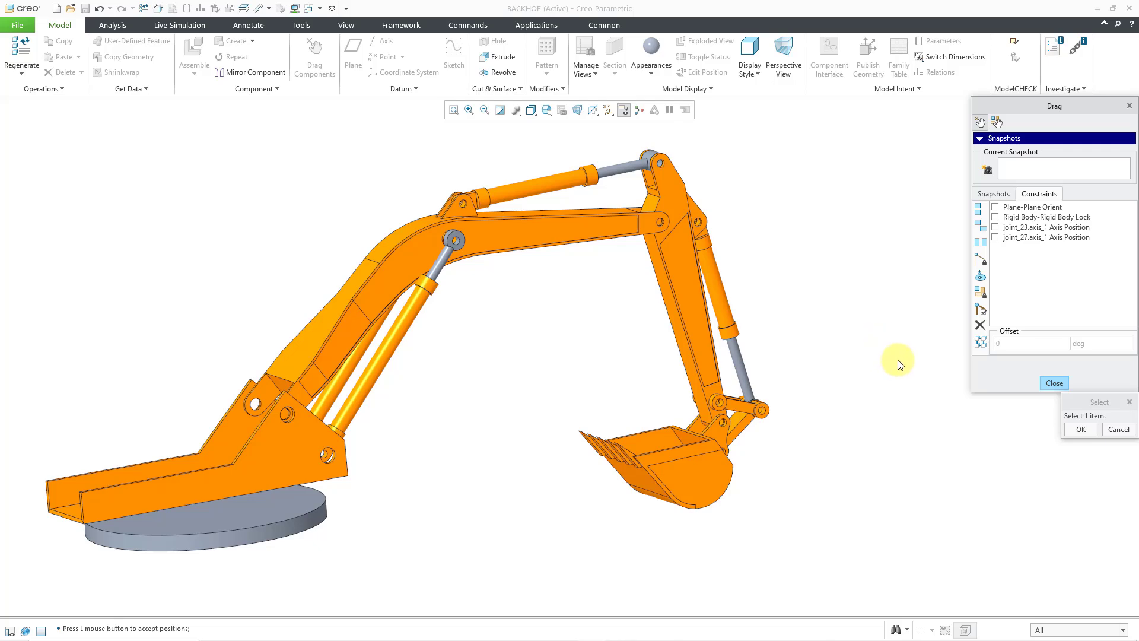
click(1052, 383)
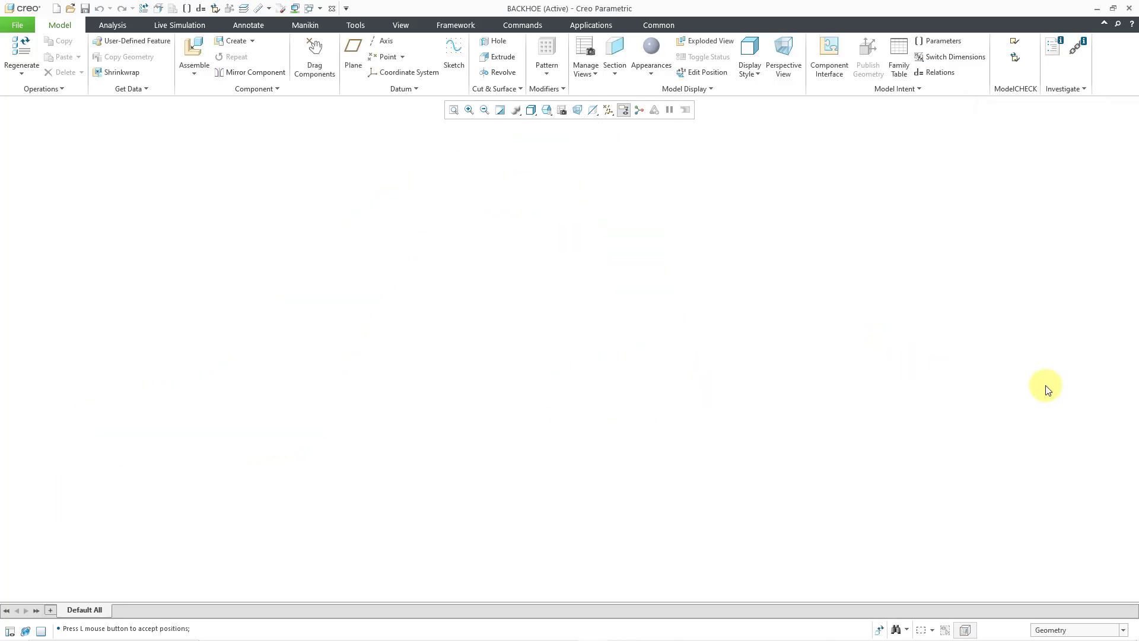
Regenerate the backhoe and orbit it to view the raised arm and hanging bucket
click(18, 52)
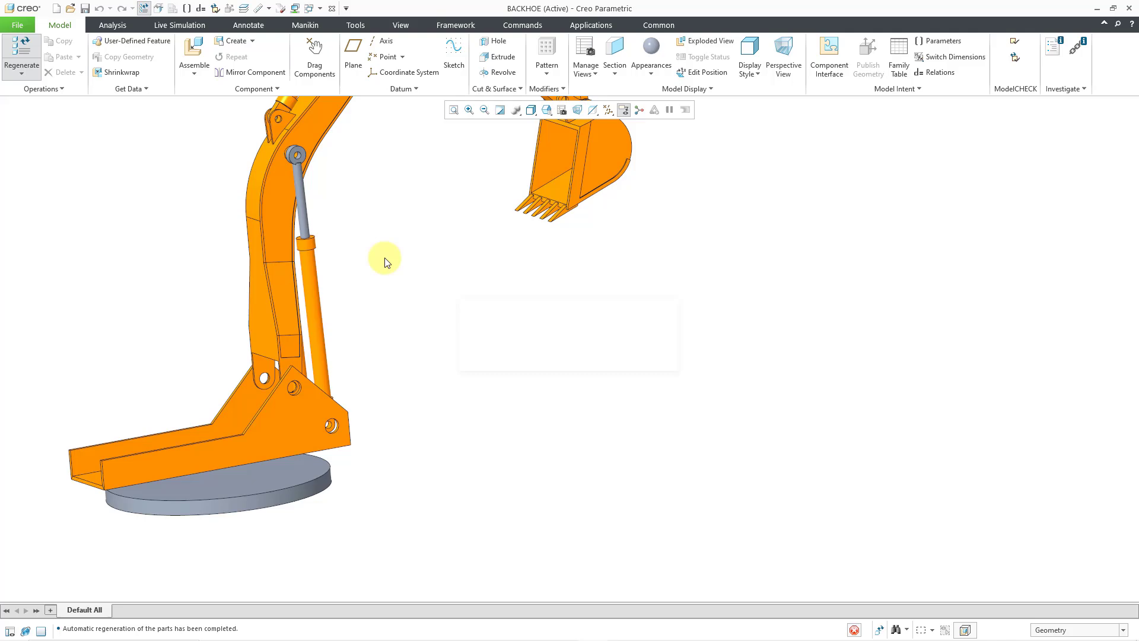
scroll(652, 415, up, 3)
middle_drag(621, 411, 532, 401)
scroll(735, 274, down, 3)
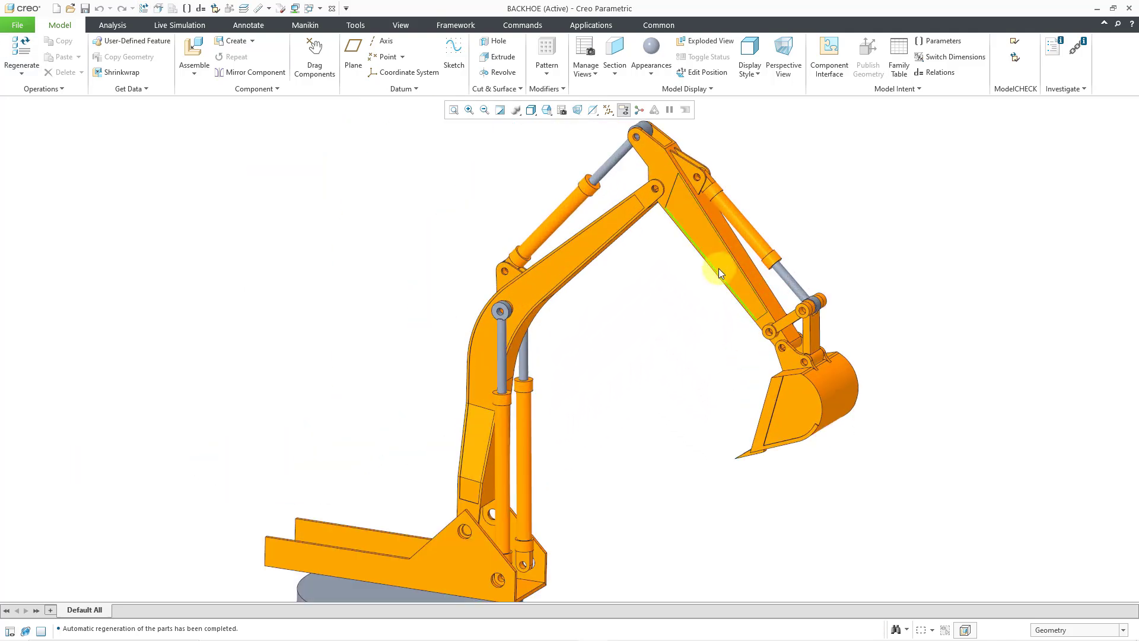
scroll(718, 268, up, 1)
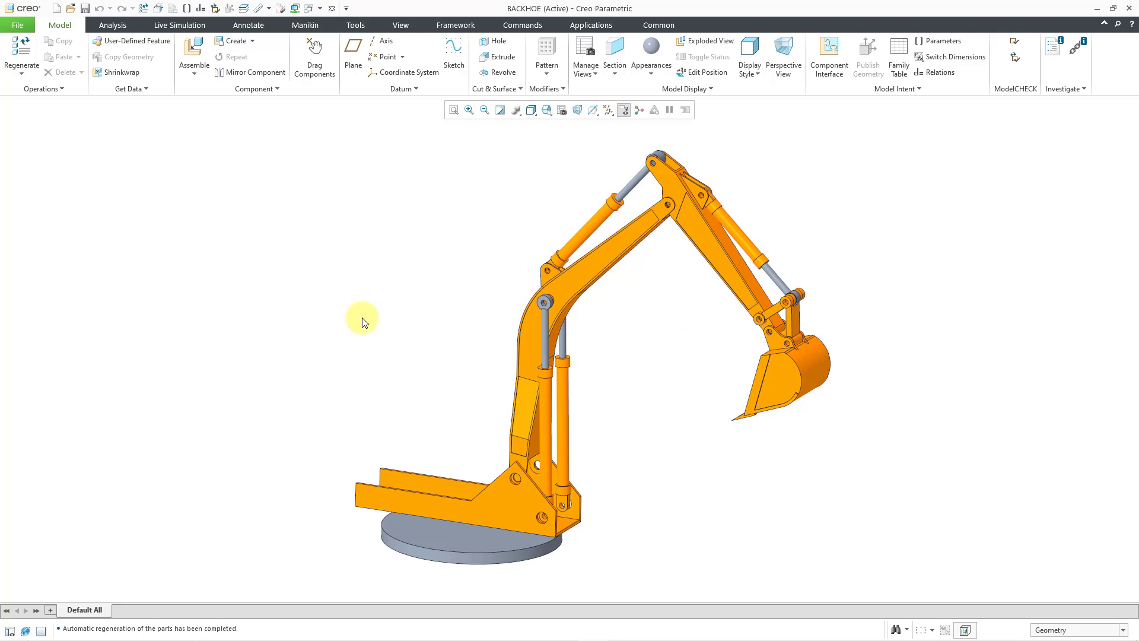
Inspect BOOM1_MECH_G.PRT's joint_27 pin rotation axis and accept its -90 regeneration value
click(9, 629)
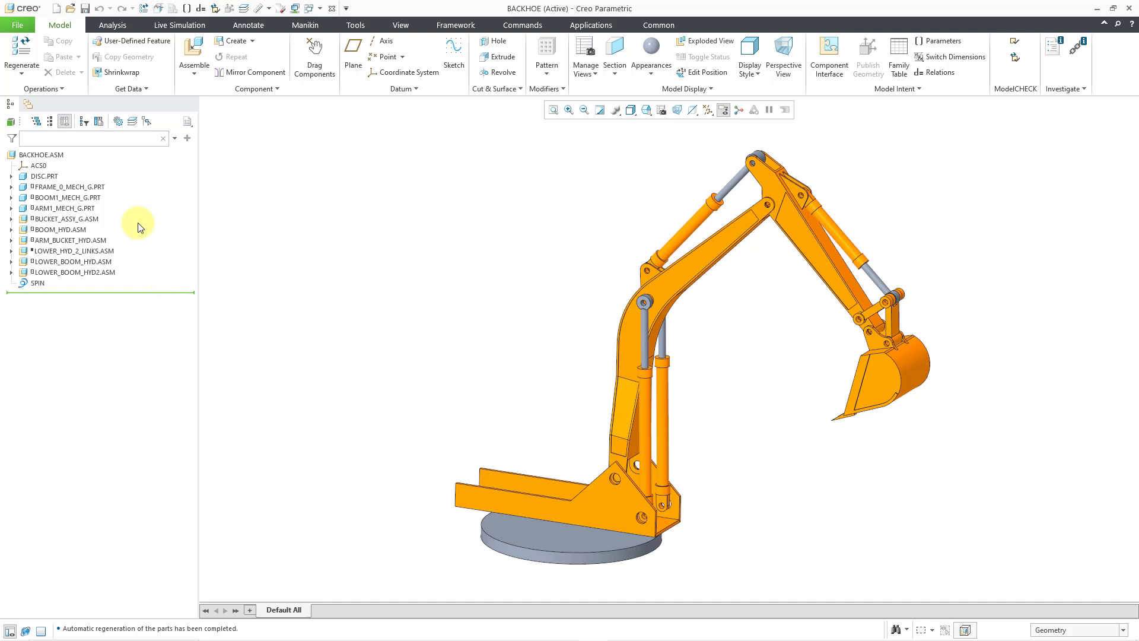
click(79, 187)
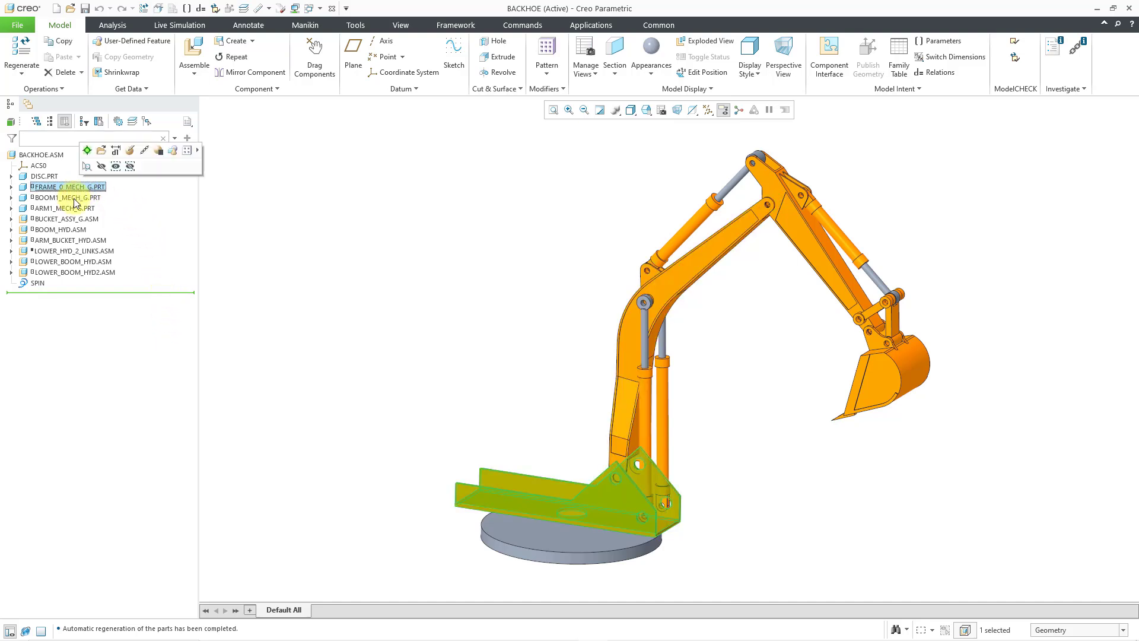
click(75, 199)
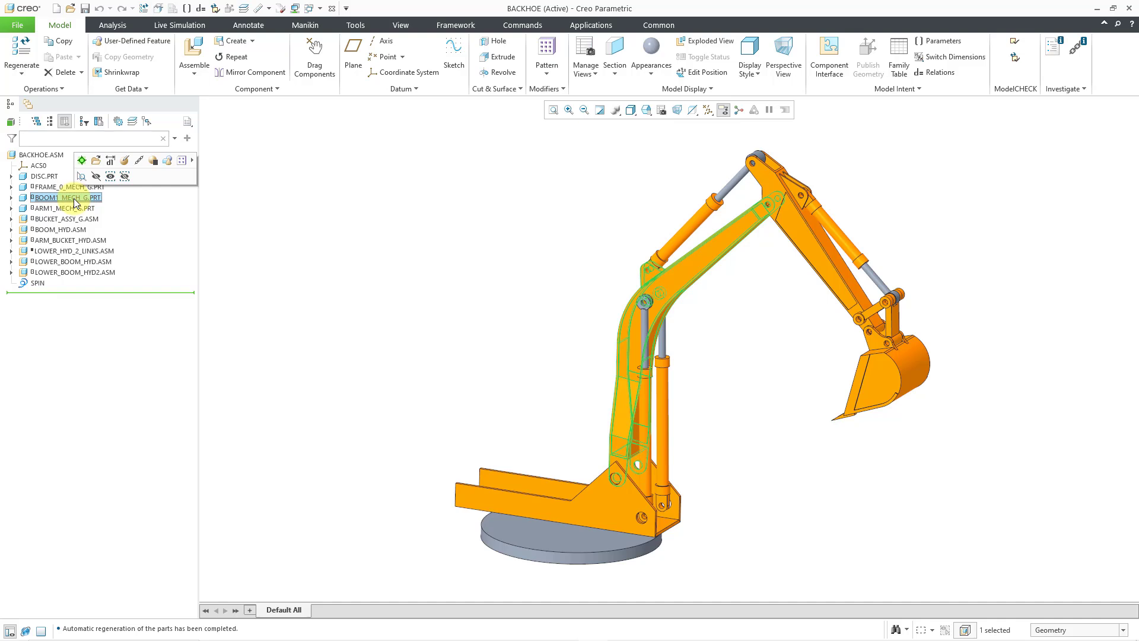
click(125, 160)
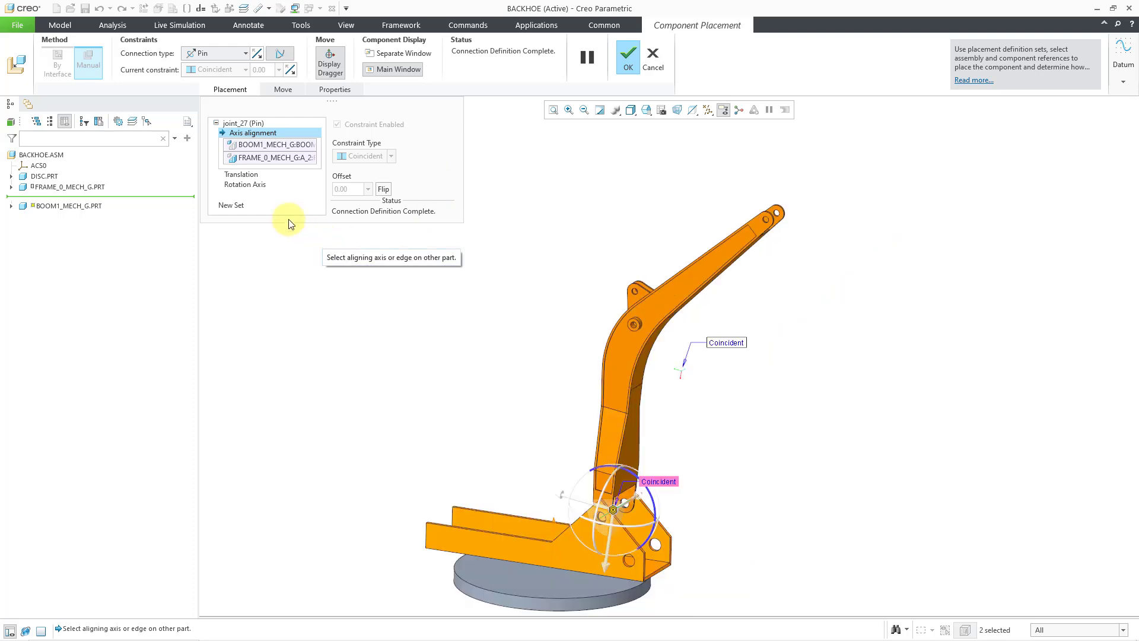
click(249, 184)
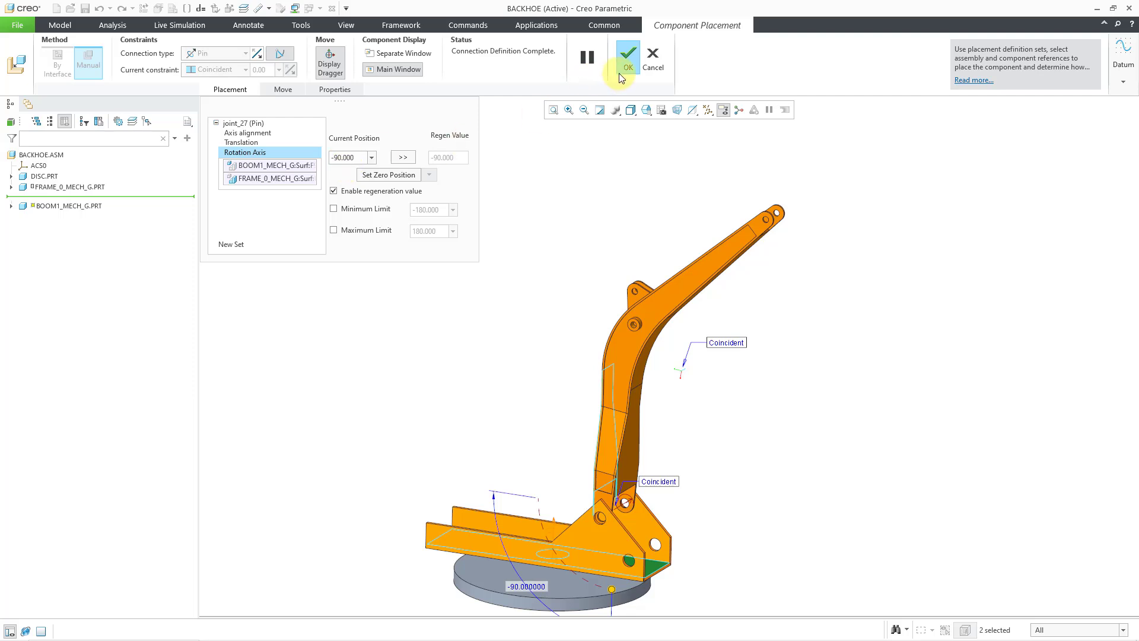
click(628, 58)
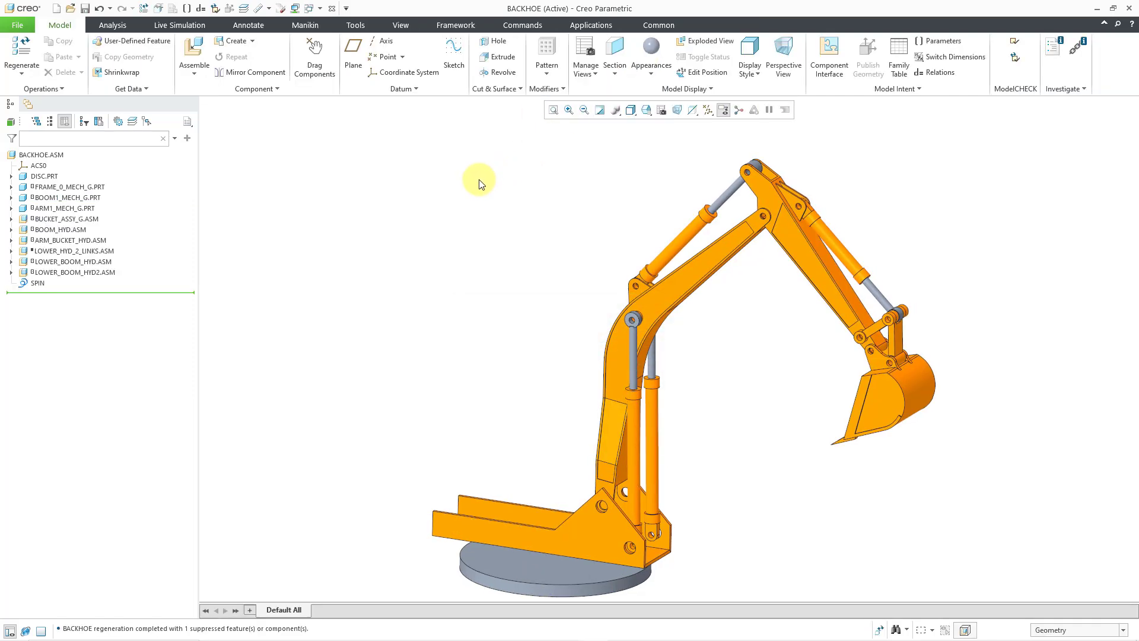
Reopen Drag Components and show its Constraints tab, now with an empty list
click(319, 62)
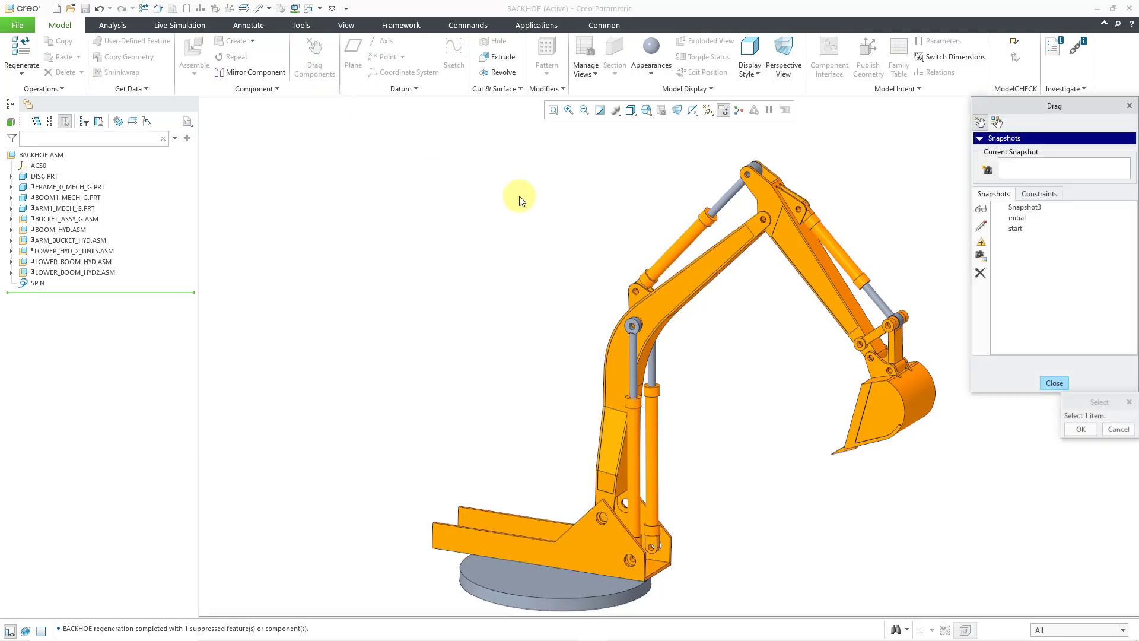
click(1039, 195)
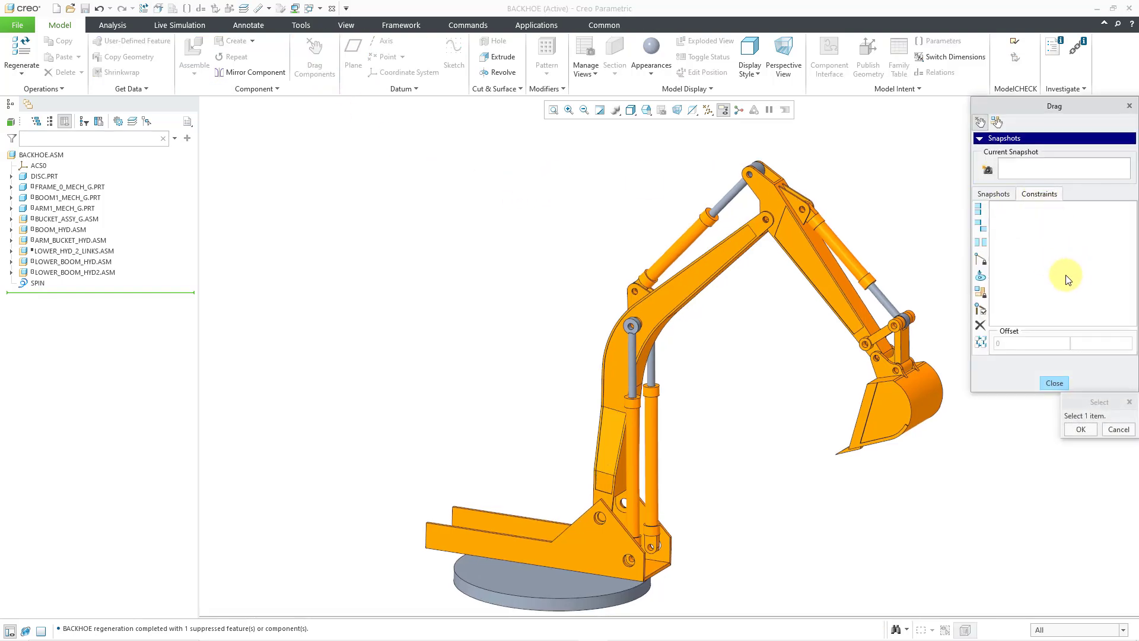